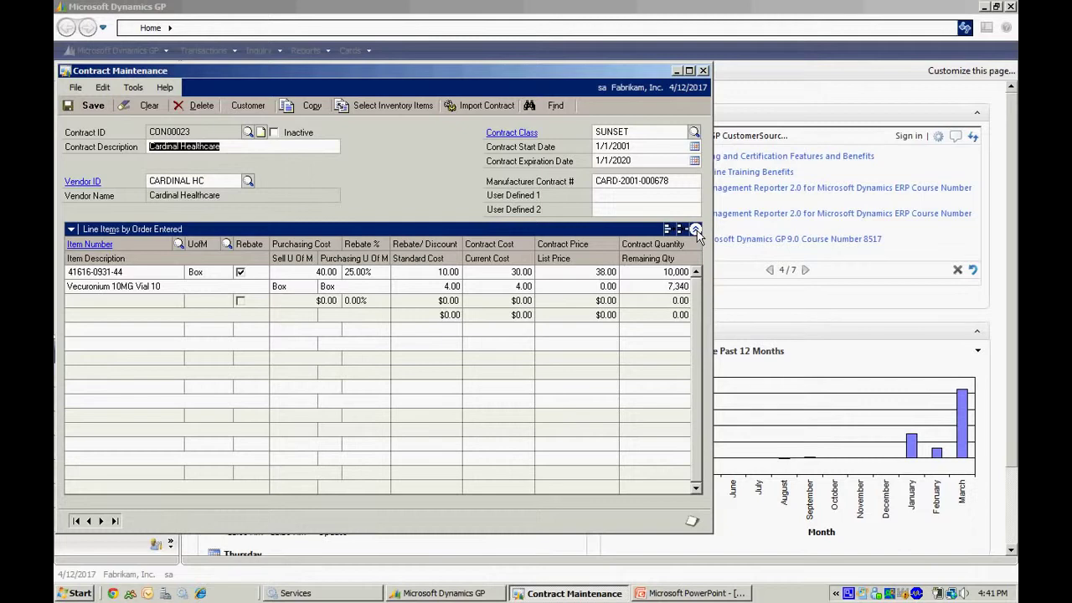
- Review the customers assigned to the Cardinal Healthcare contract, enlarging the list to show more rows, and close it
left_click(248, 106)
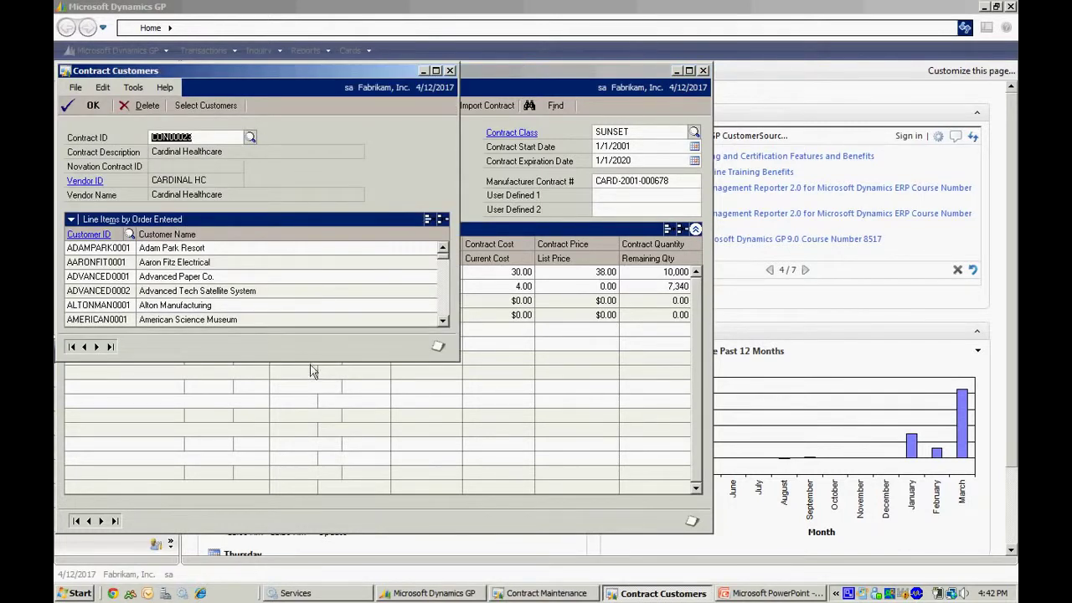
left_click_drag(314, 362, 325, 484)
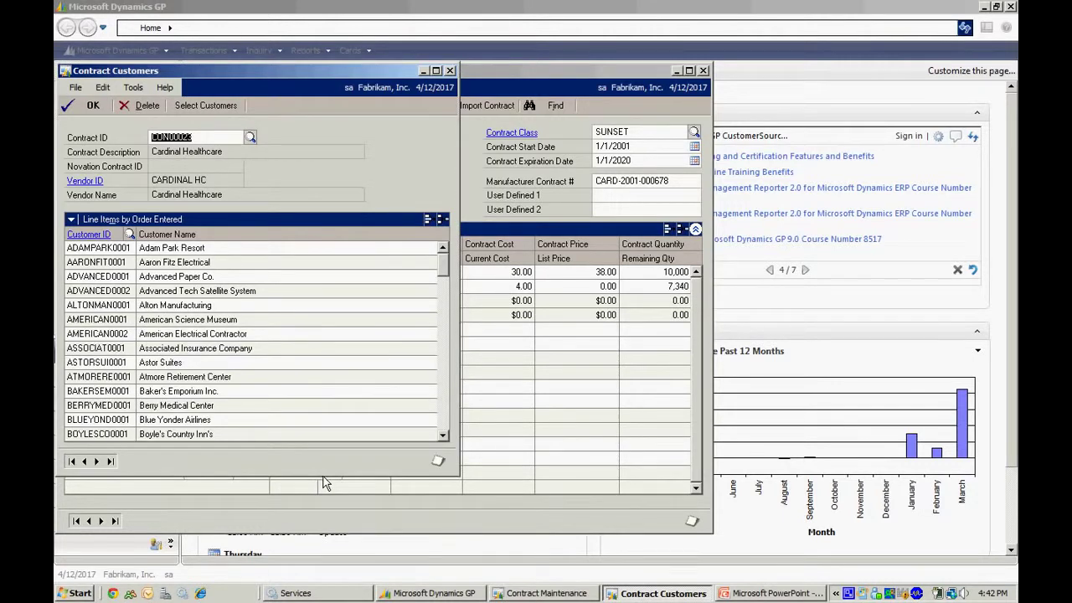
left_click(450, 72)
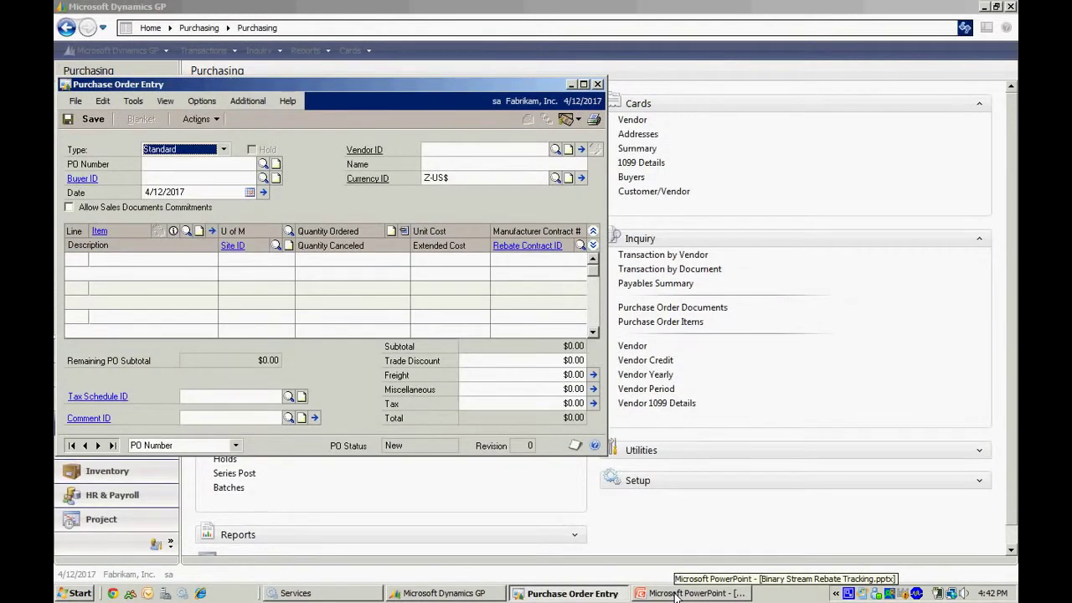
- Start a standard purchase order with the next PO number for vendor CARDINAL HC
left_click(676, 593)
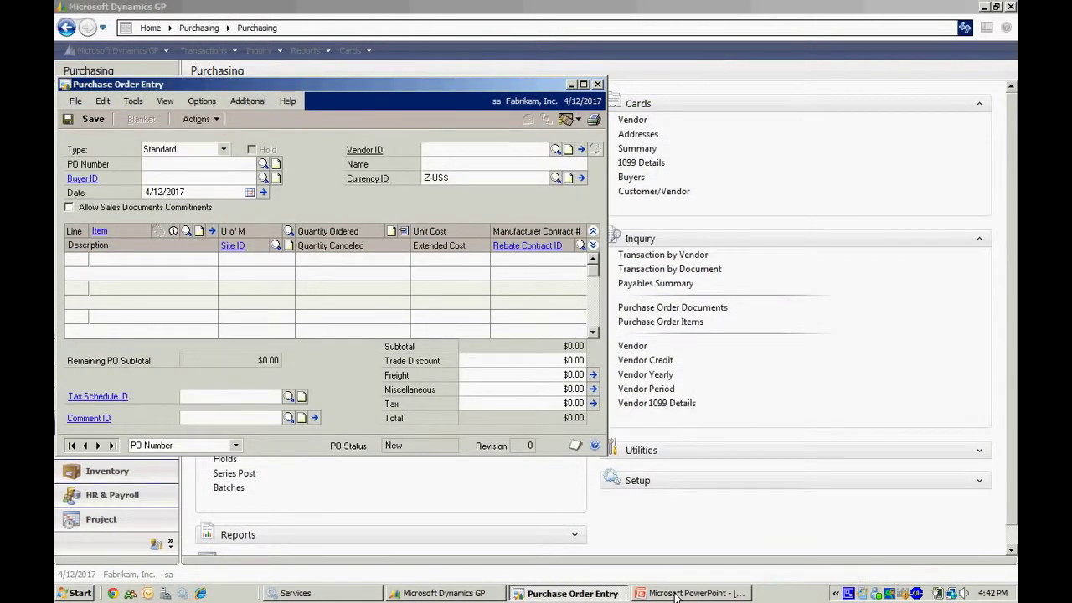
key("Tab")
key("Tab")
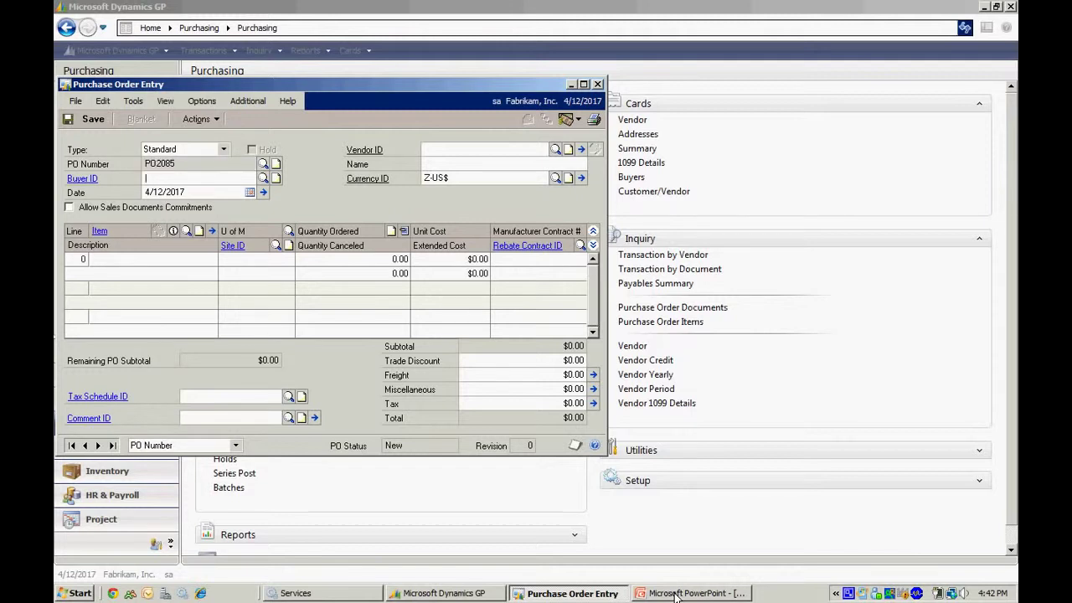
key("Tab")
key("Tab")
type("CAR")
key("Down")
key("Return")
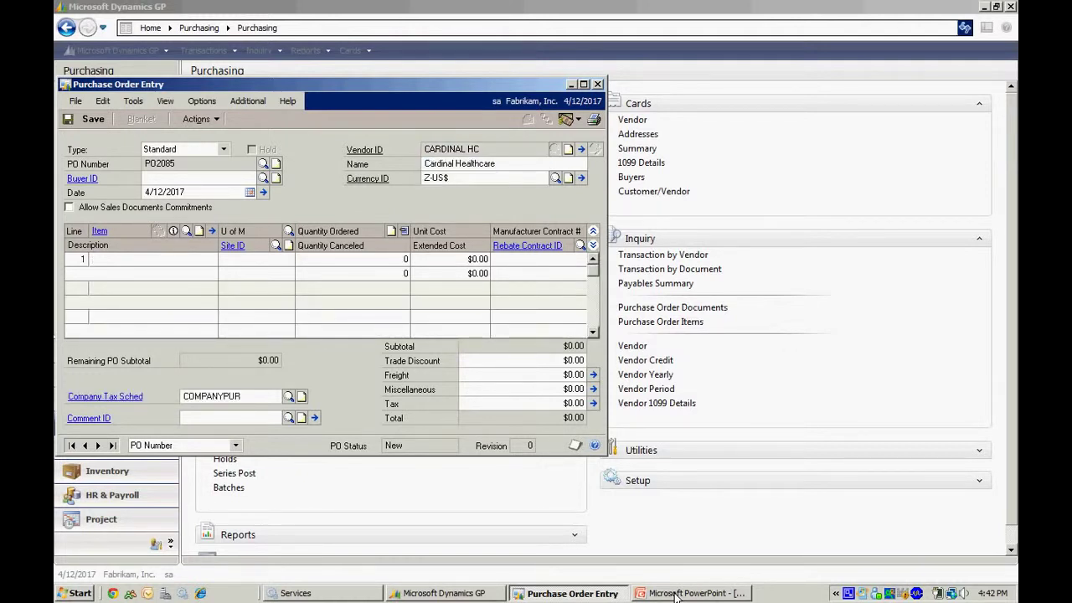
type("416")
key("Down")
key("Down")
key("Return")
key("Tab")
key("Tab")
type("12")
key("Tab")
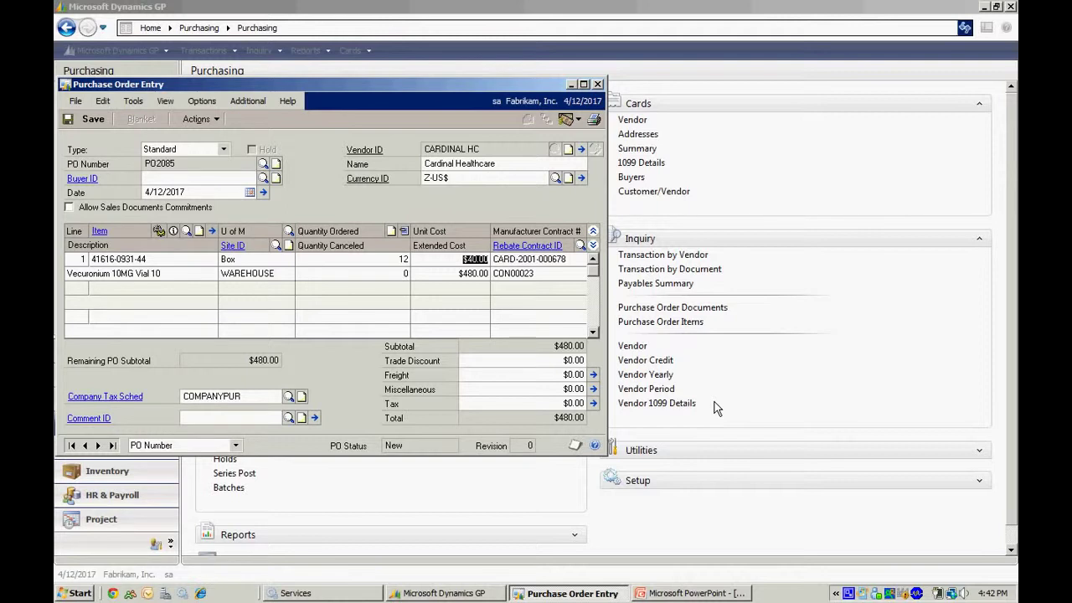
- Receive the purchase order's item and assign its full quantity of 120 to lot D1111
left_click(196, 119)
left_click(209, 136)
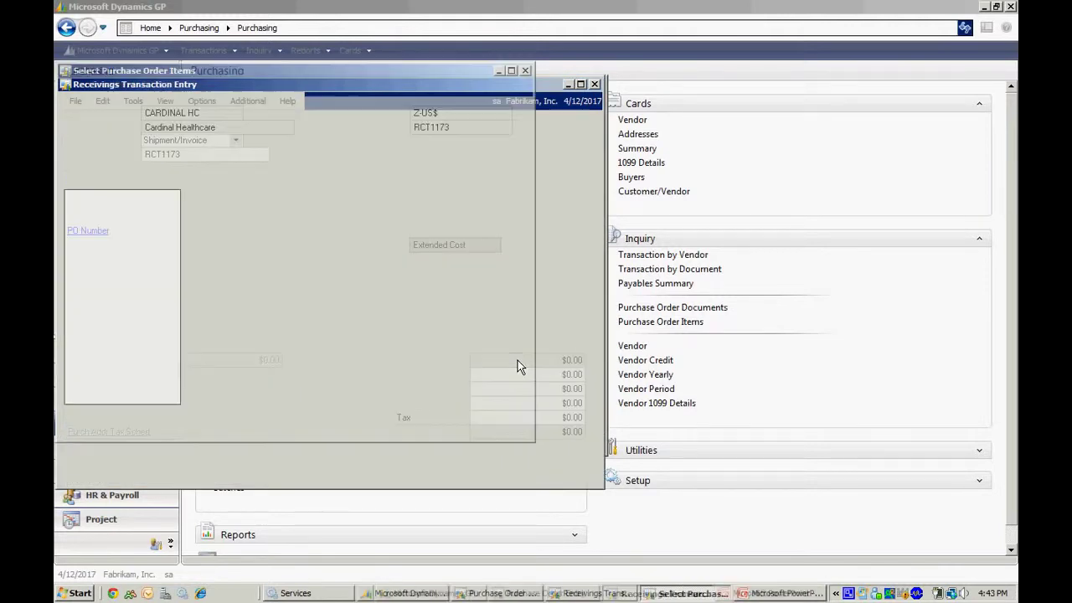
left_click(434, 426)
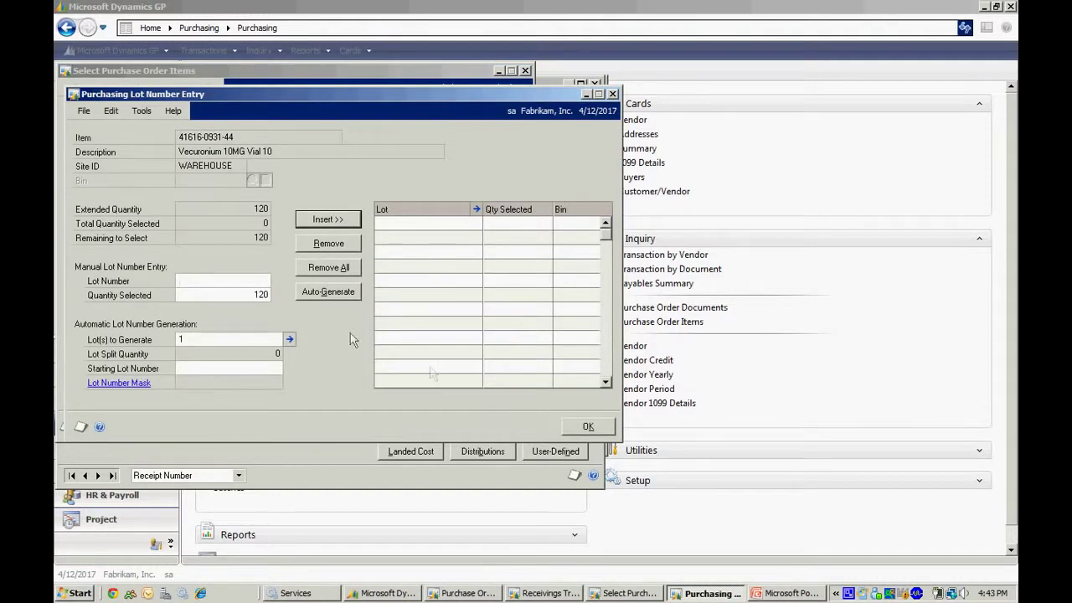
type("D1111")
left_click(328, 220)
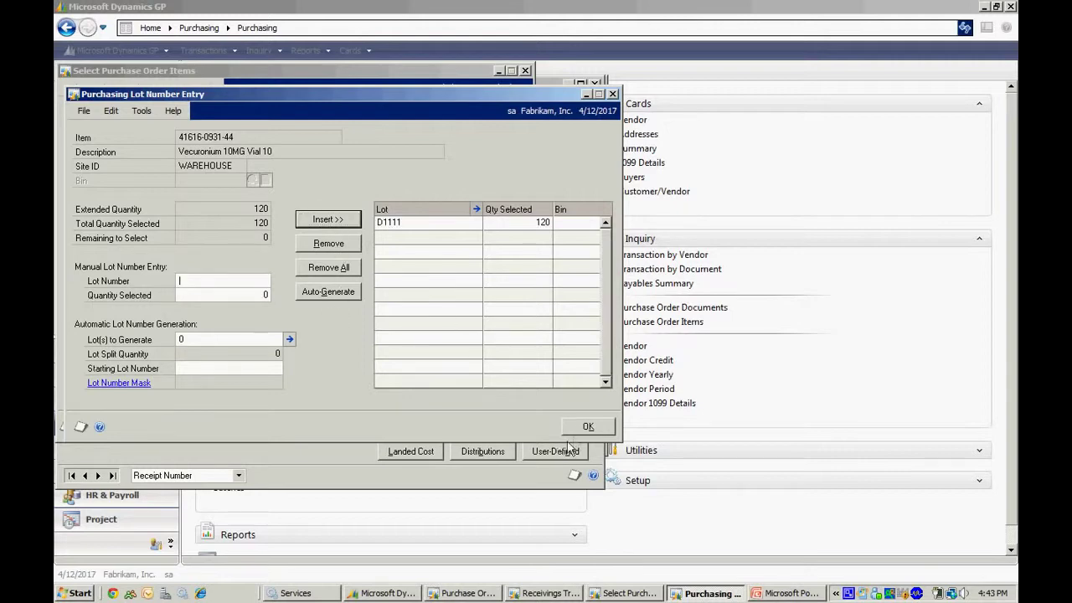
left_click(587, 427)
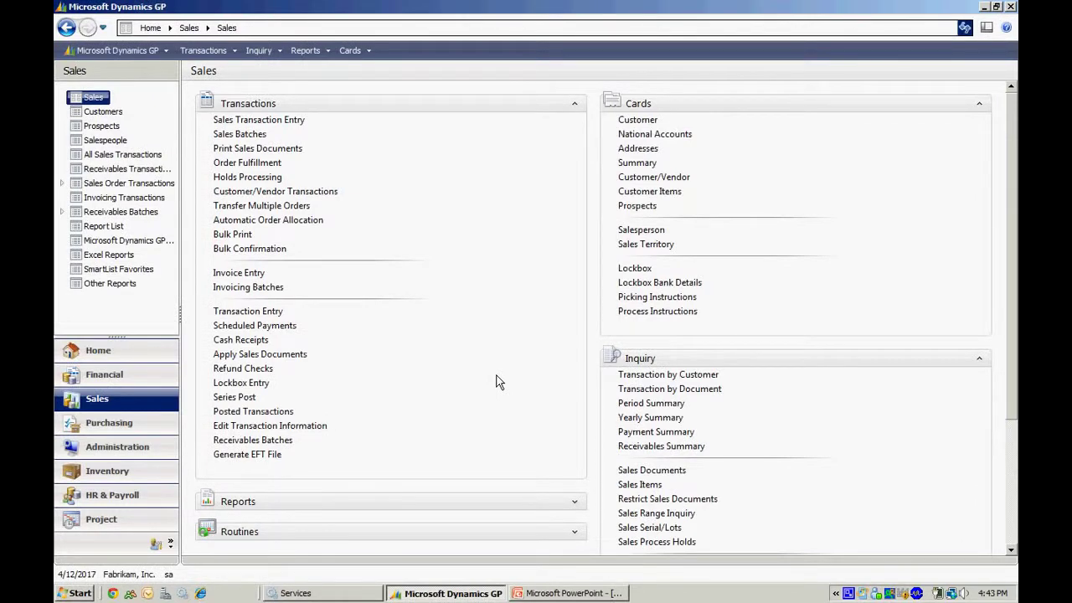
- Start a sales order for Adam Park Resort and fill in its batch ID
left_click(266, 124)
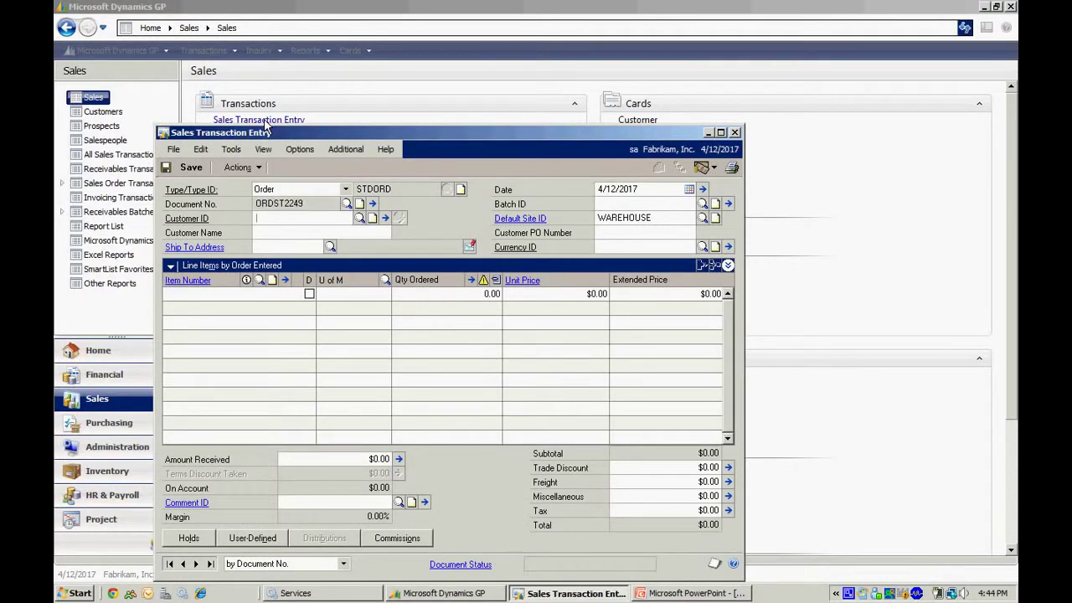
left_click(360, 218)
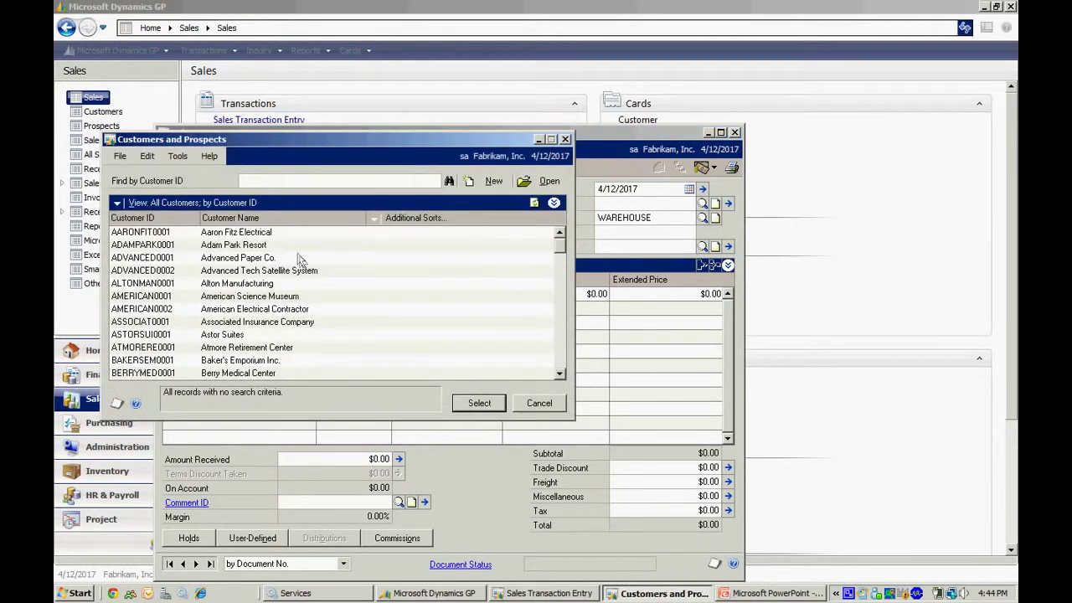
key("Return")
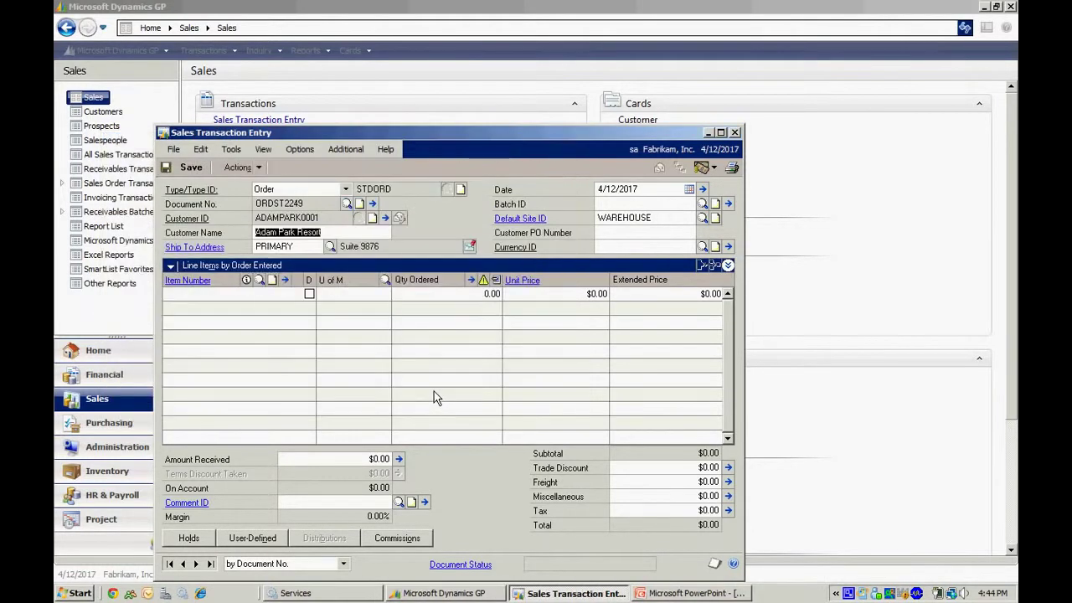
type("STEVE")
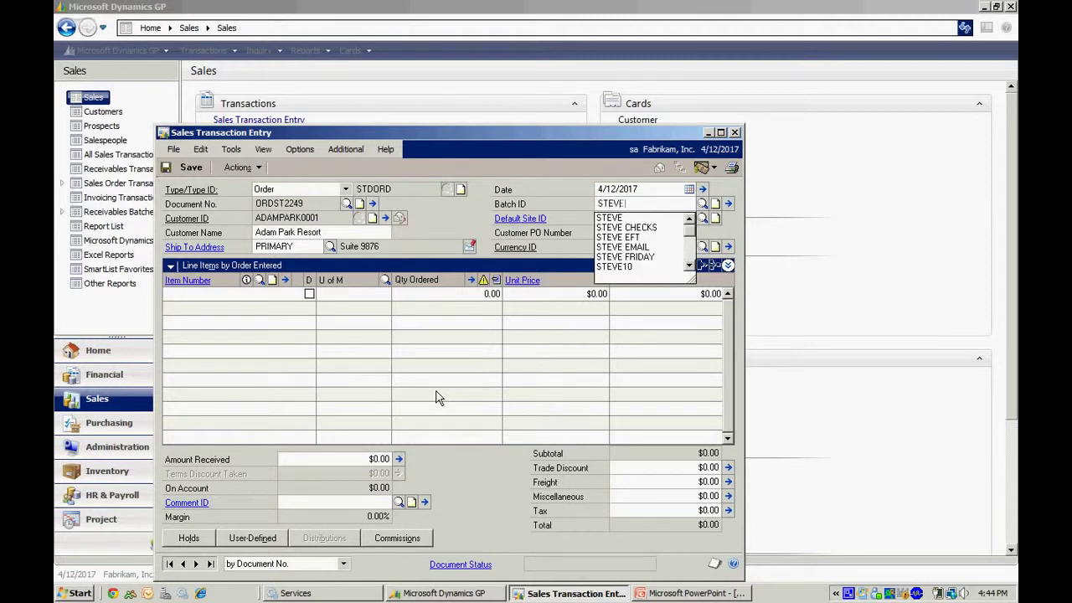
key("Tab")
key("Return")
key("ctrl+s")
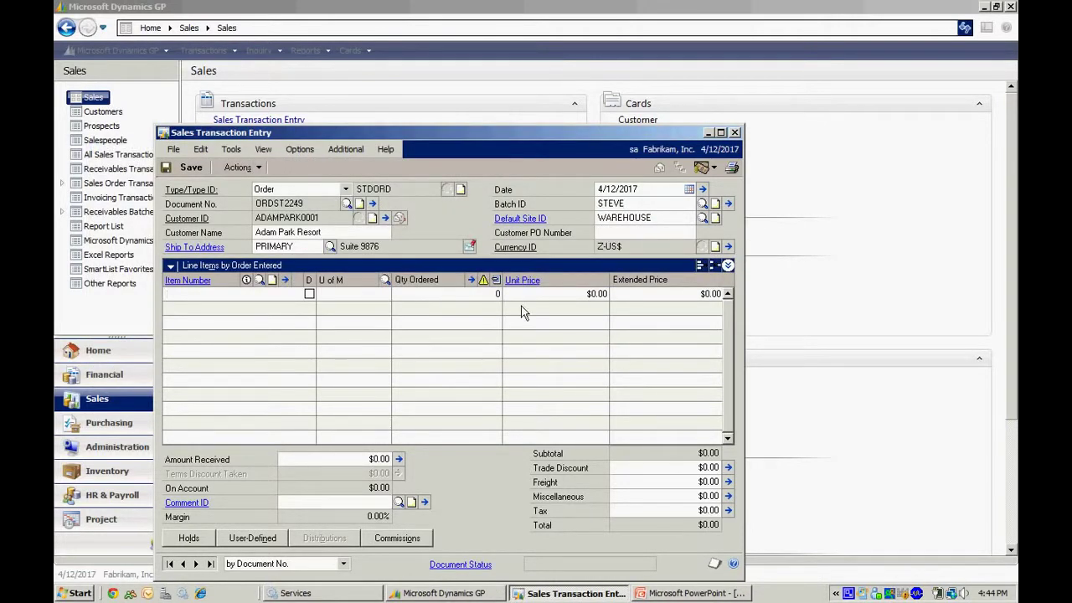
type("4")
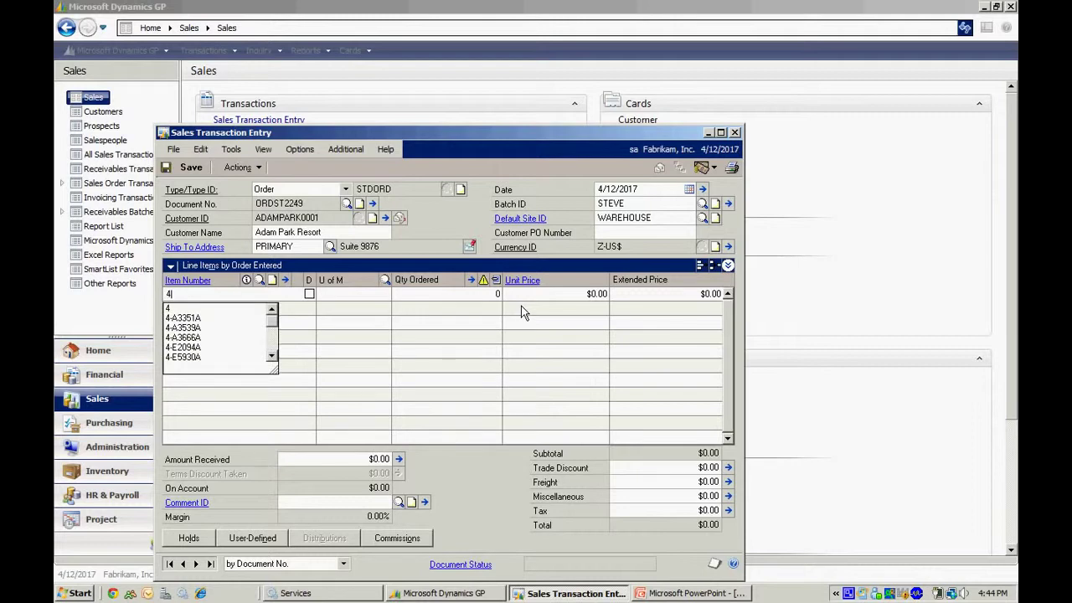
type("A6")
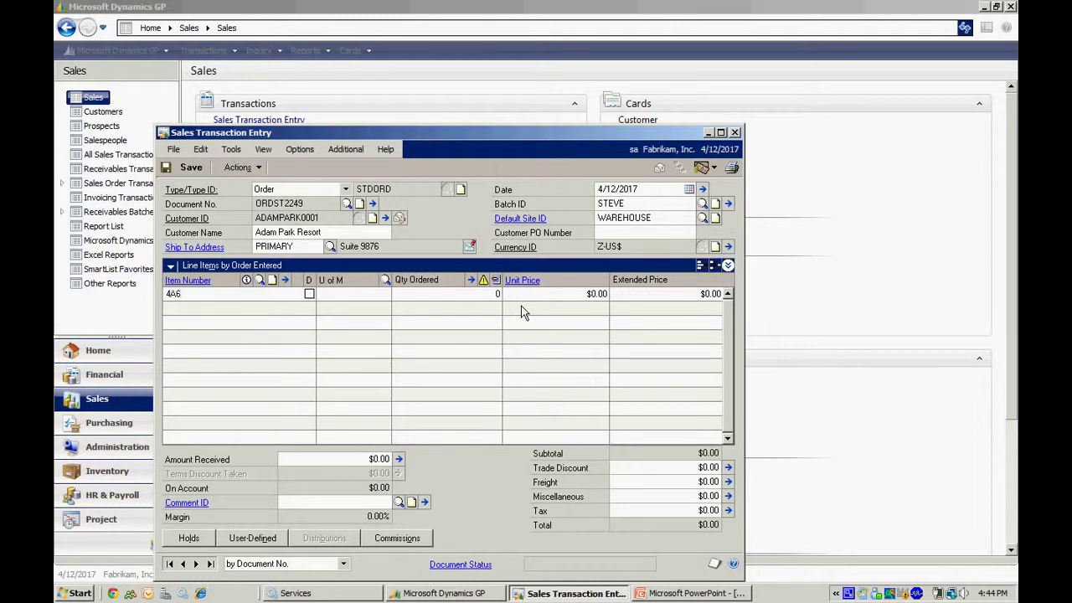
key("BackSpace")
key("BackSpace")
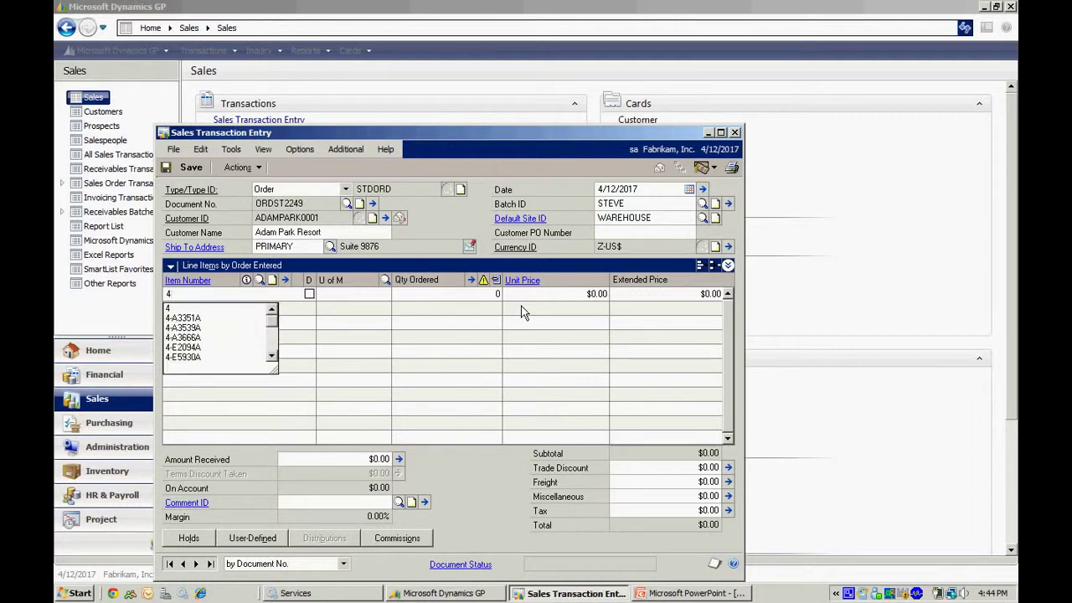
type("16")
key("Down")
key("Tab")
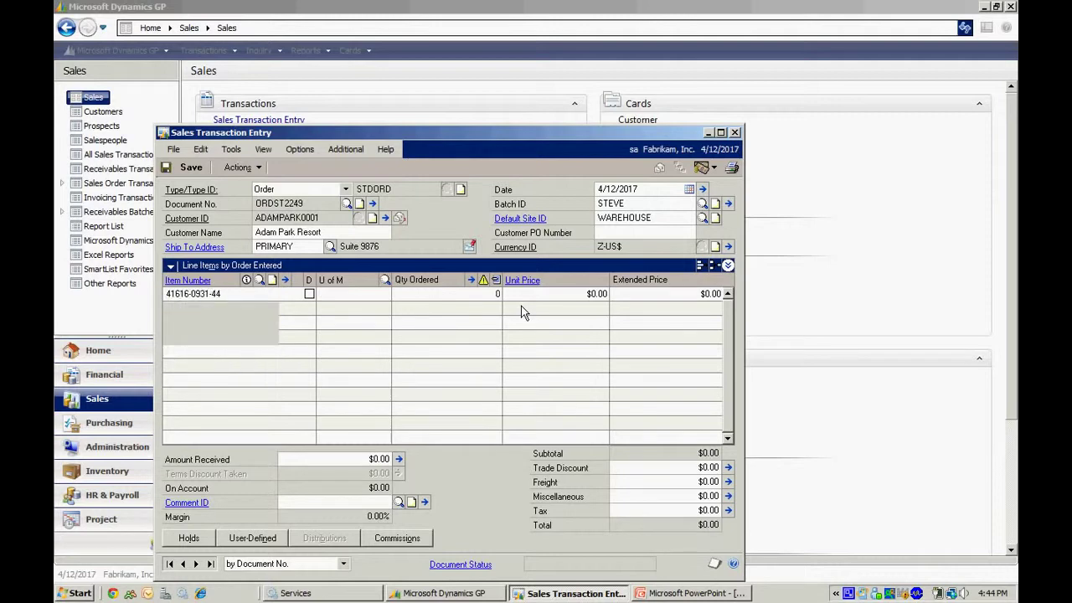
type("12")
key("Tab")
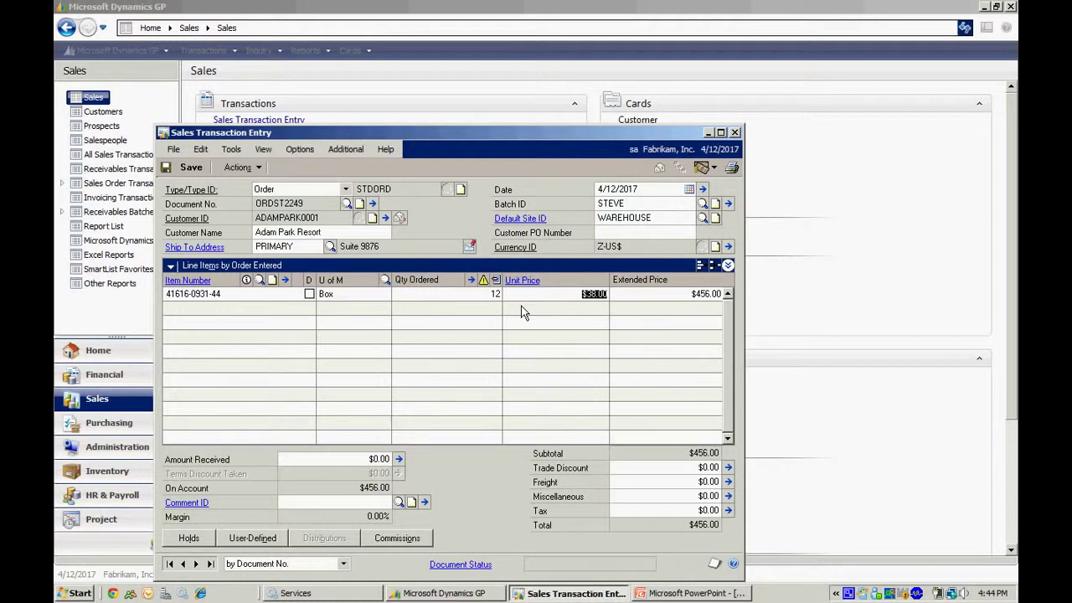
key("Tab")
key("Tab")
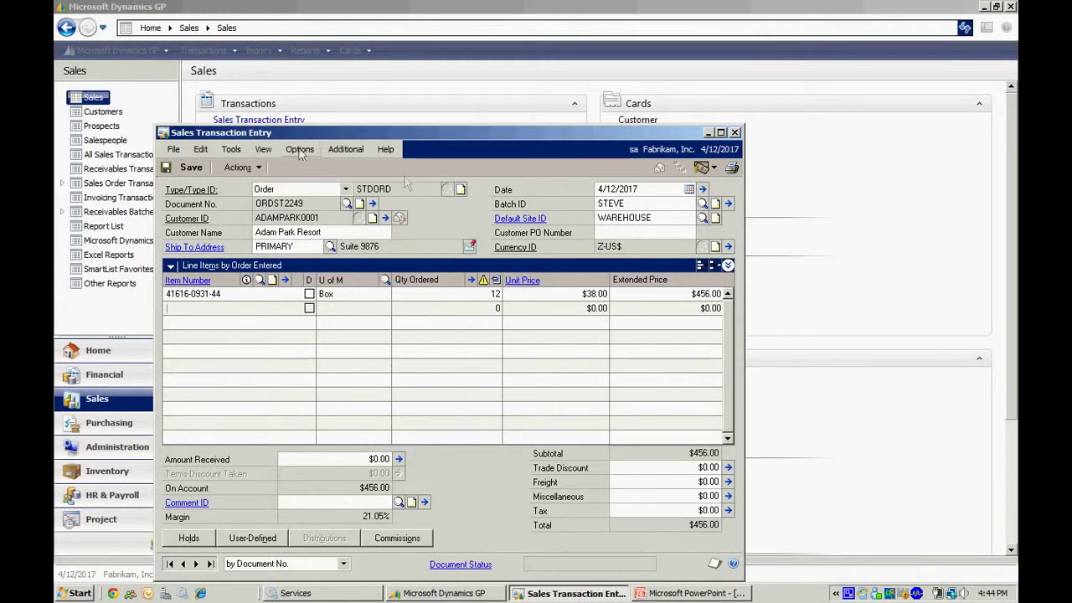
- Transfer the sales order to an invoice
left_click(240, 168)
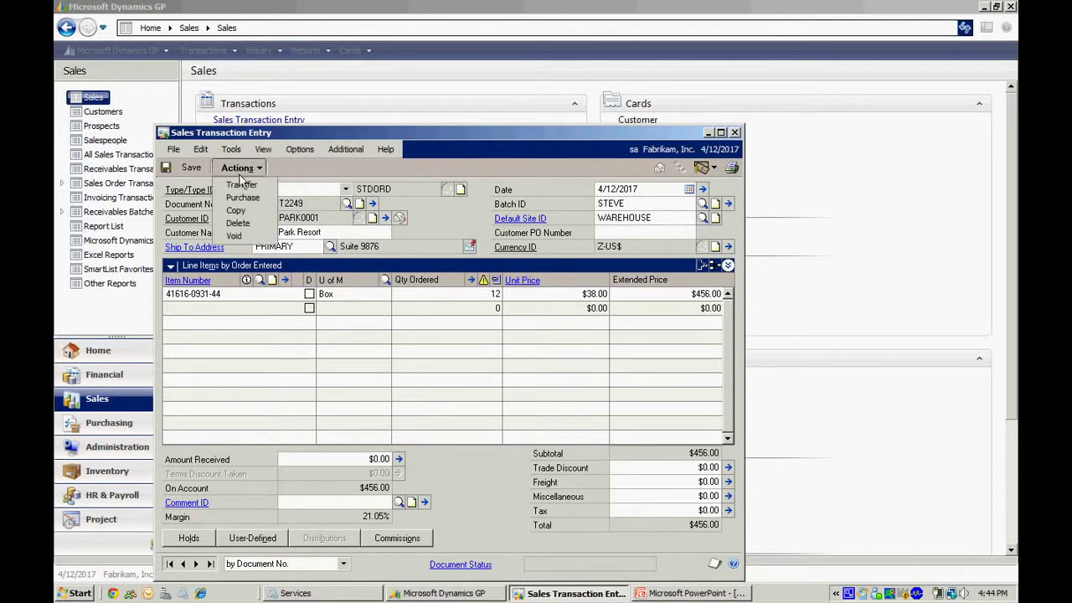
left_click(250, 185)
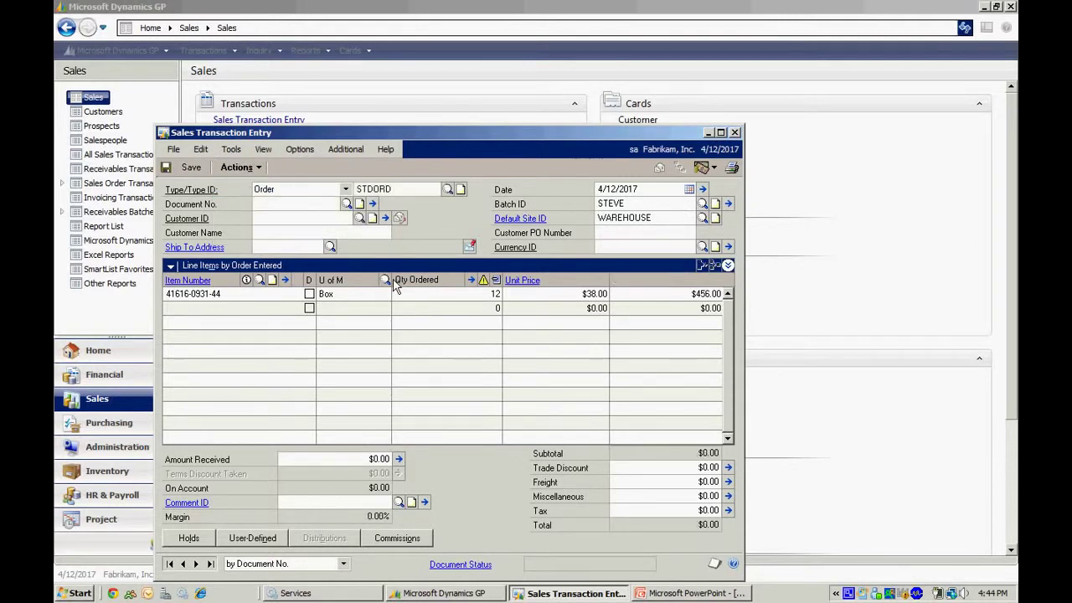
left_click(219, 325)
left_click(231, 338)
left_click(476, 464)
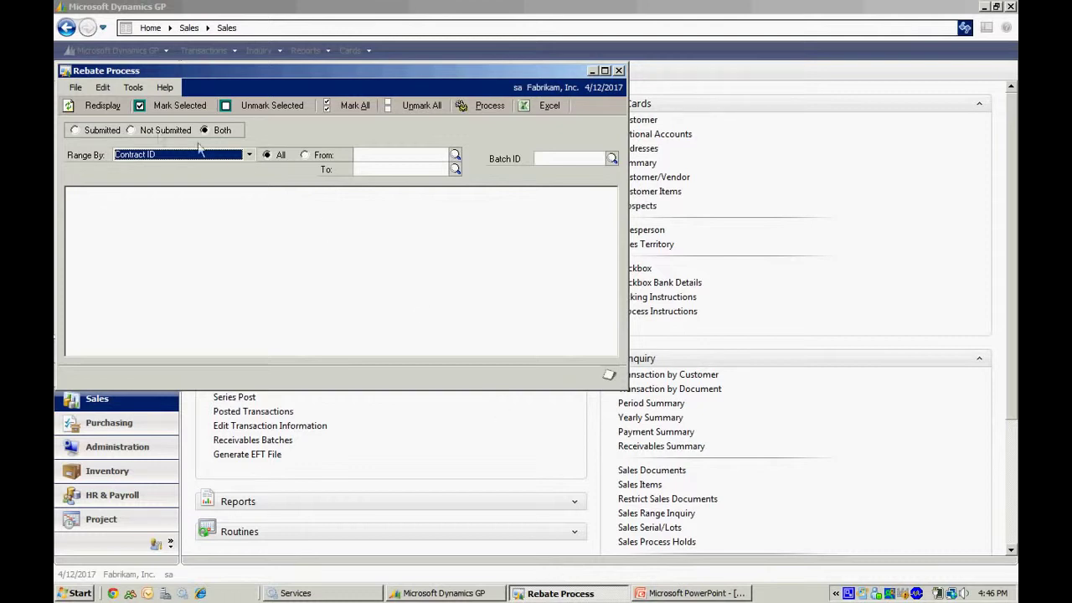
- List the not-submitted rebates for all contract IDs and review the item, quantity and rebate cost of the record
left_click(133, 131)
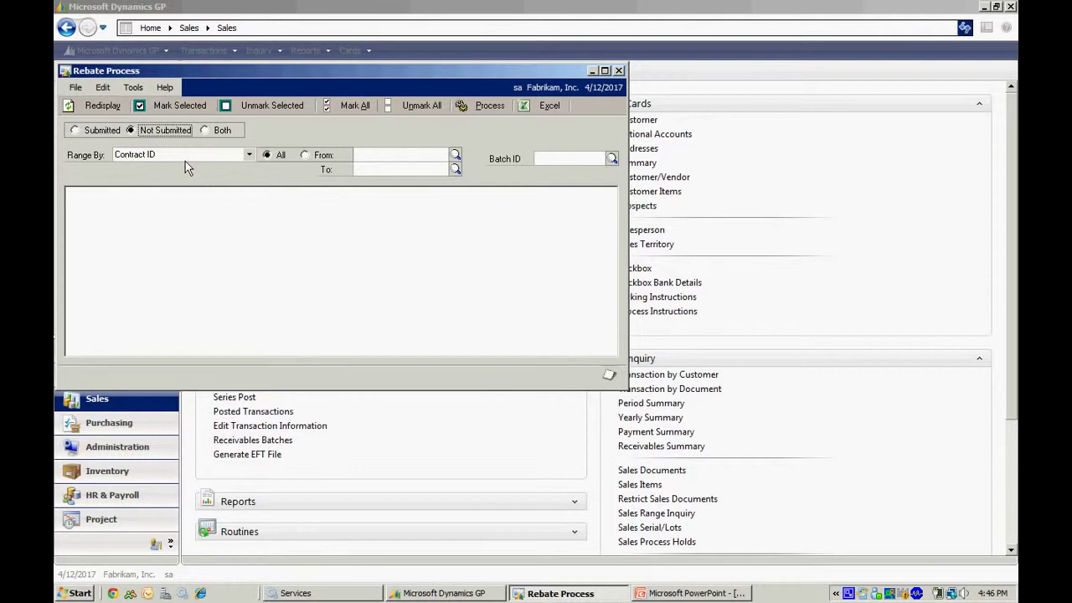
left_click(110, 108)
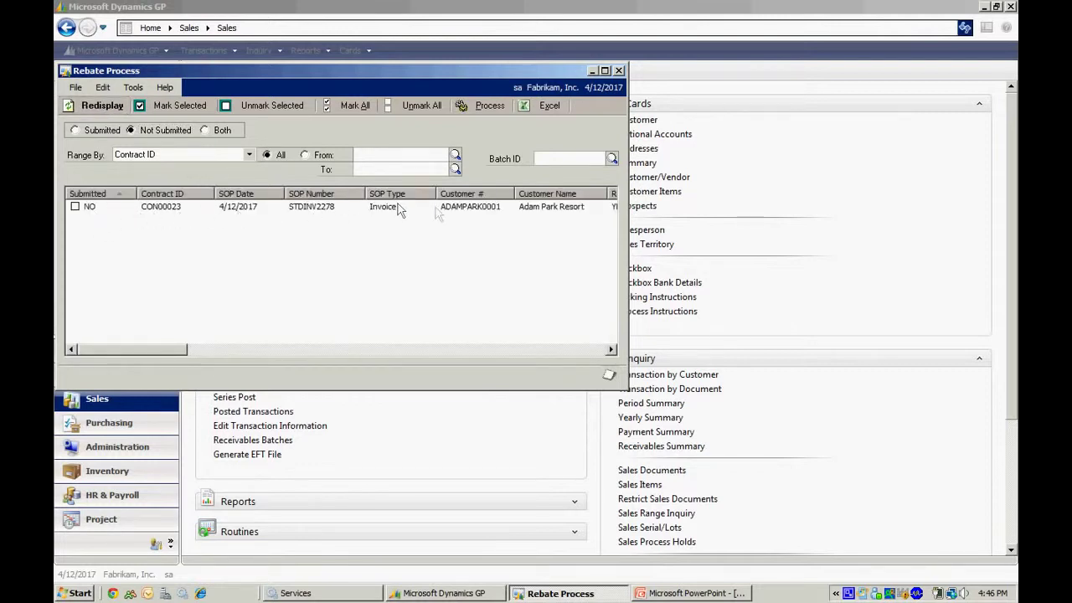
left_click(495, 350)
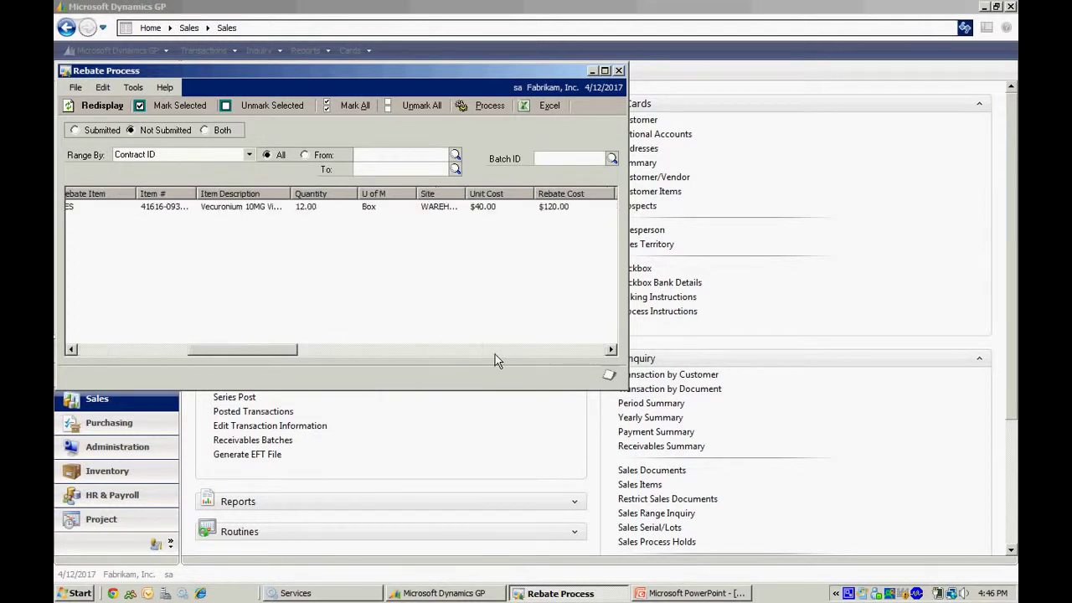
left_click_drag(151, 357, 111, 352)
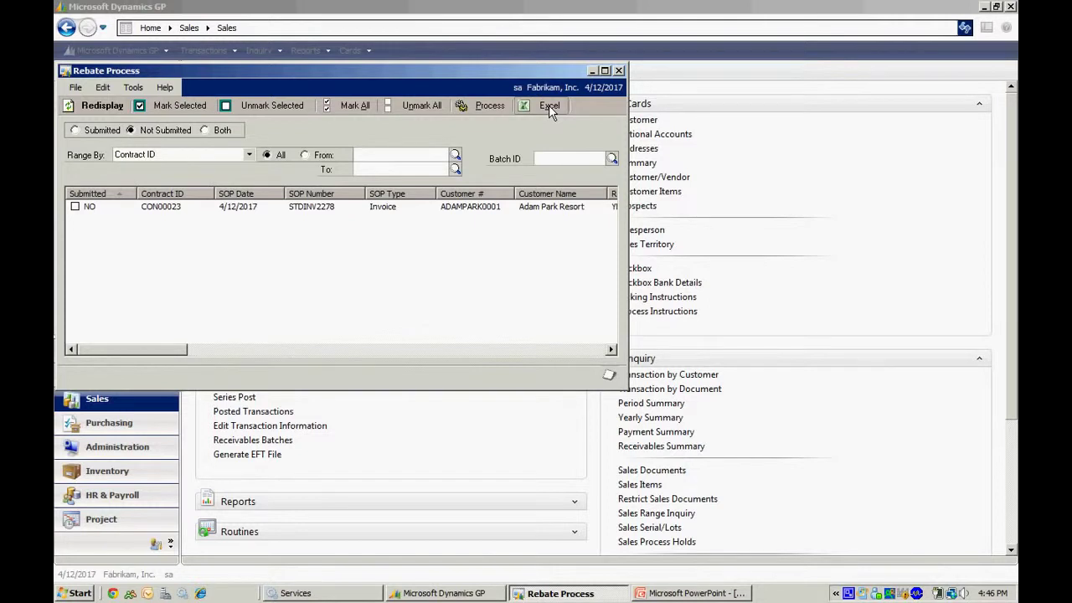
- Mark all listed rebate records and assign them to a new, saved payables batch REBATES
left_click(355, 109)
left_click(563, 160)
key("Tab")
key("Return")
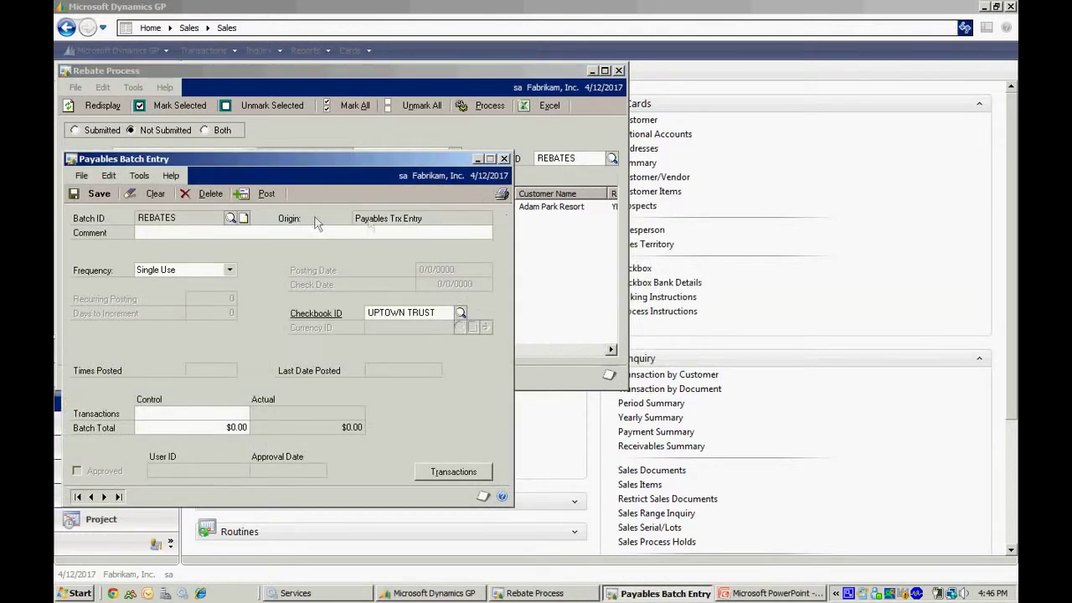
left_click(94, 194)
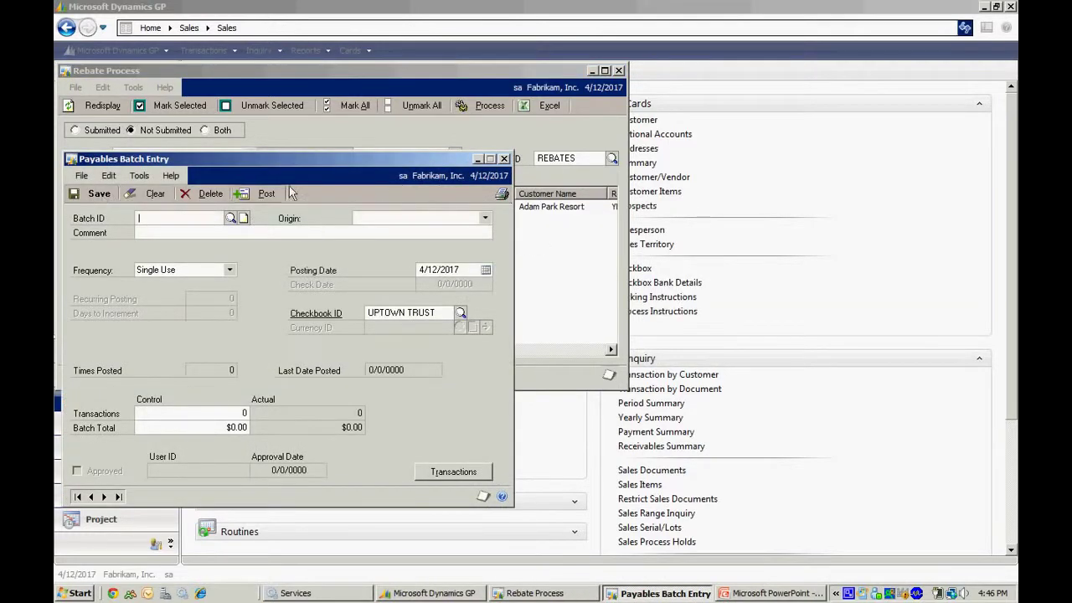
left_click(502, 158)
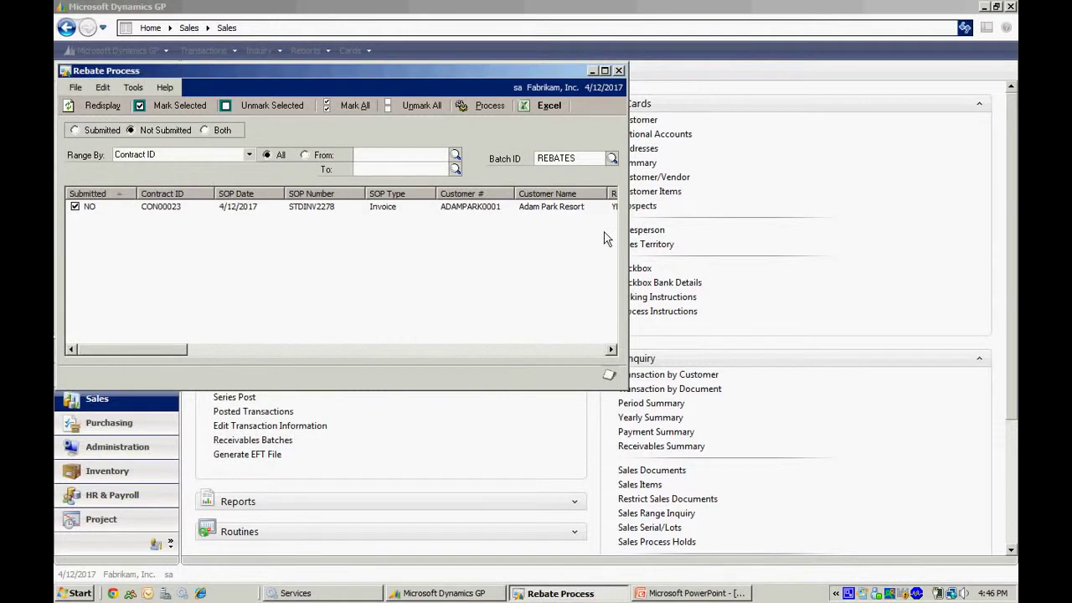
- Process the marked rebate records into payables transactions
left_click(482, 107)
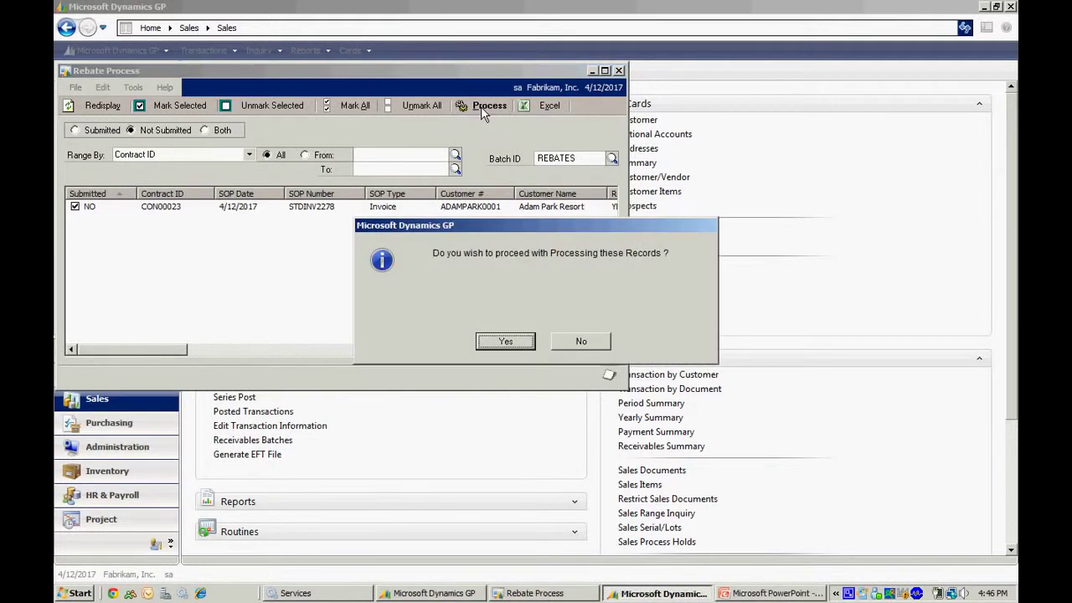
left_click(505, 342)
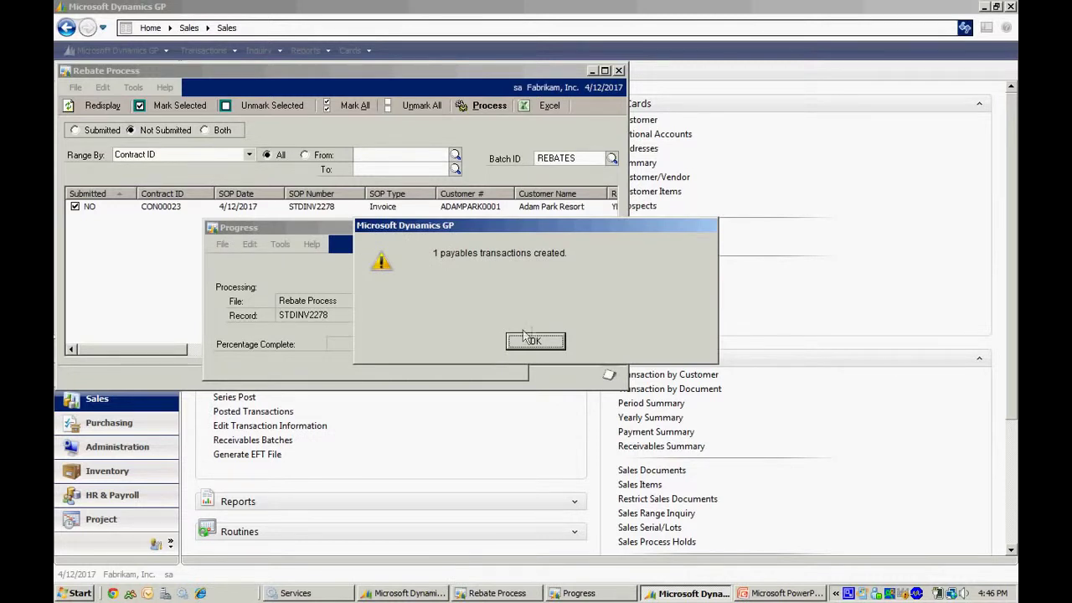
left_click(536, 342)
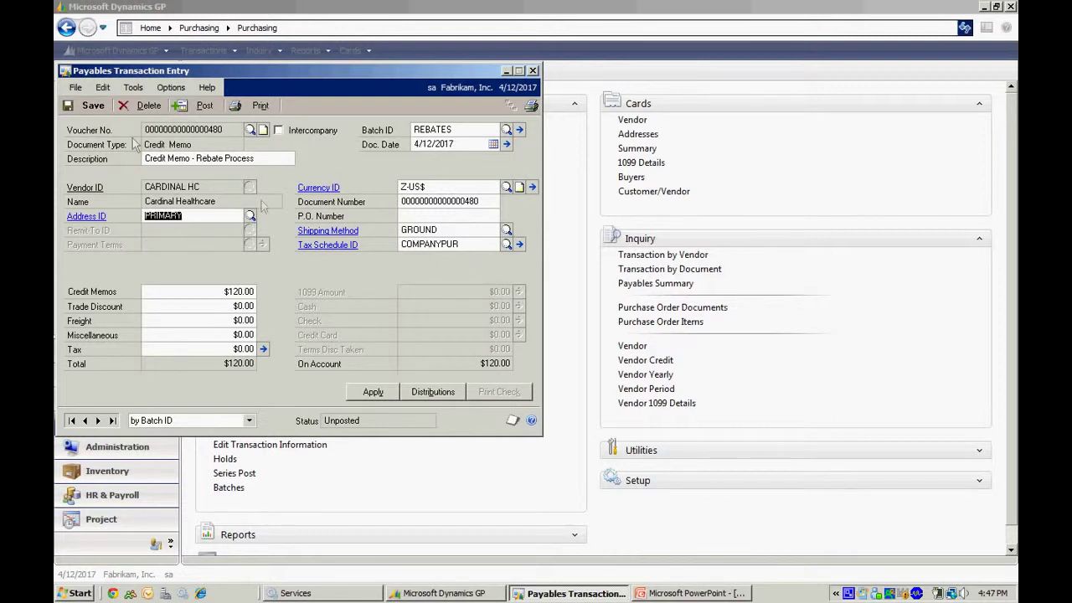
- Save the rebate credit memo, open its REBATES payables batch, and close the transaction and batch windows
left_click(91, 106)
left_click(519, 129)
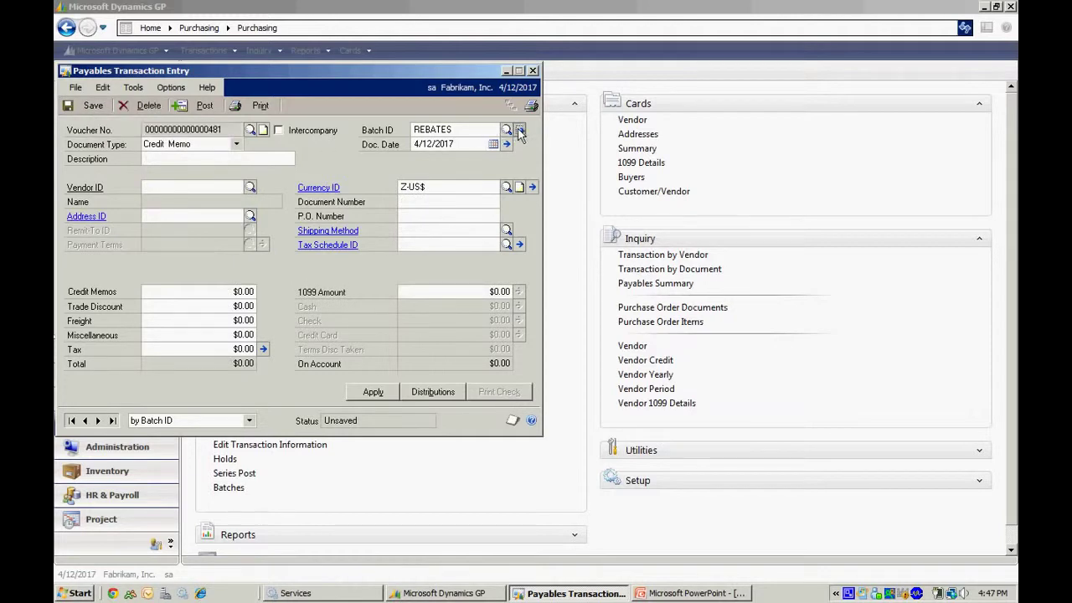
left_click(532, 88)
left_click(532, 71)
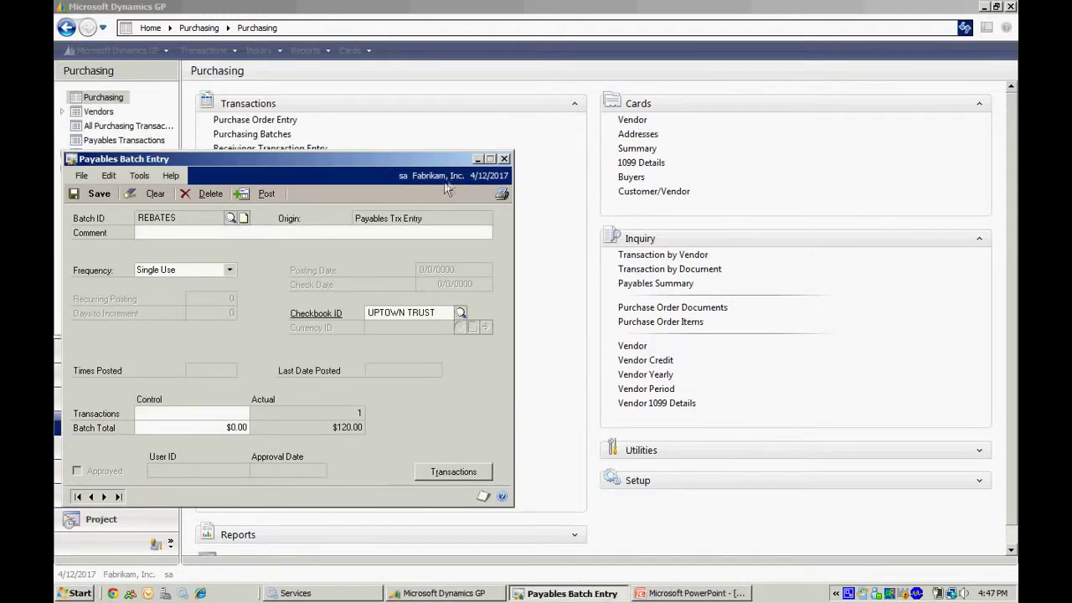
left_click(504, 159)
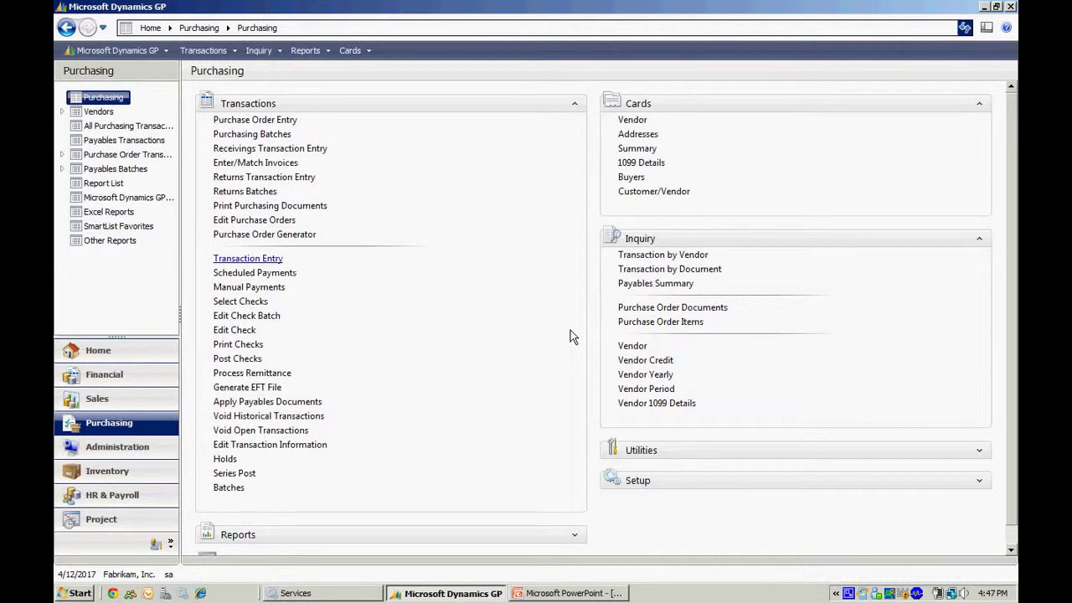
- Start editing a payables check batch and add a new batch with the ID REBATES
left_click(253, 317)
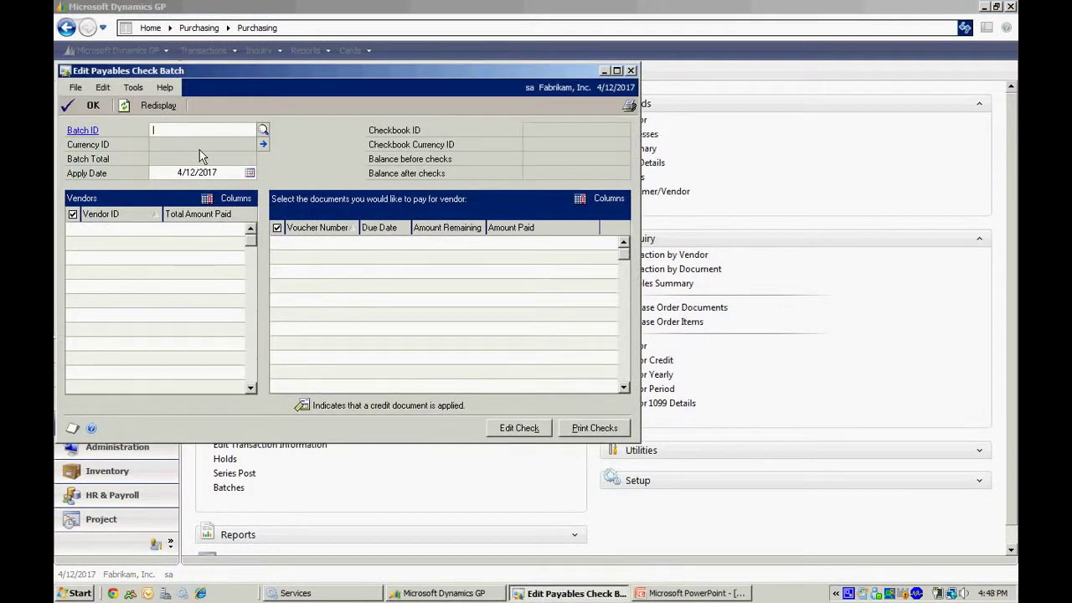
type("REBATES")
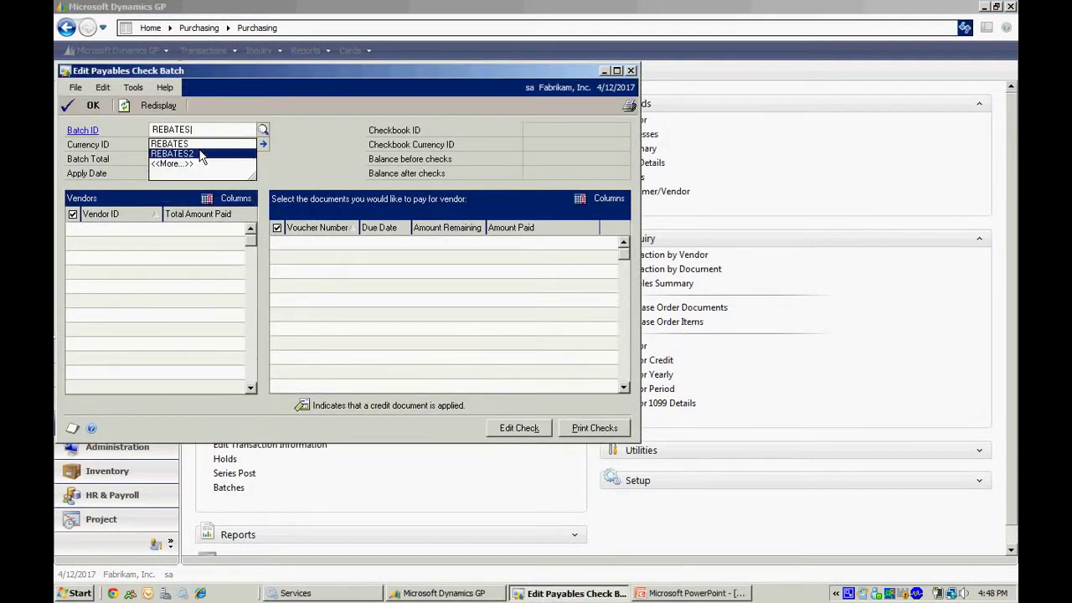
key("Tab")
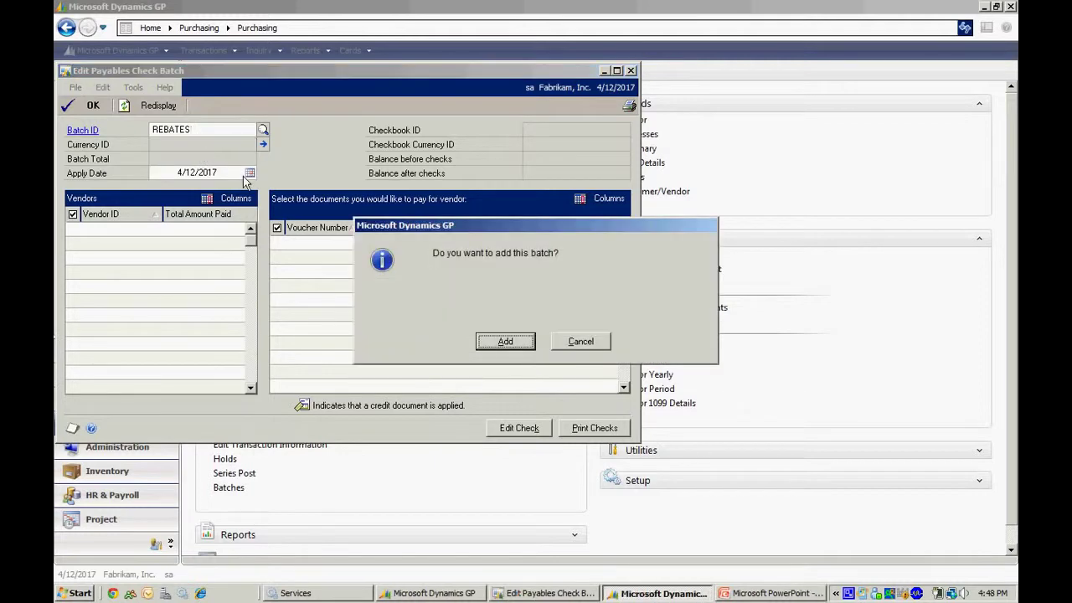
left_click(503, 340)
- Set the check batch's posting date to 4/12/2017 and its checkbook to UPTOWN TRUST, and save the batch
left_click(459, 272)
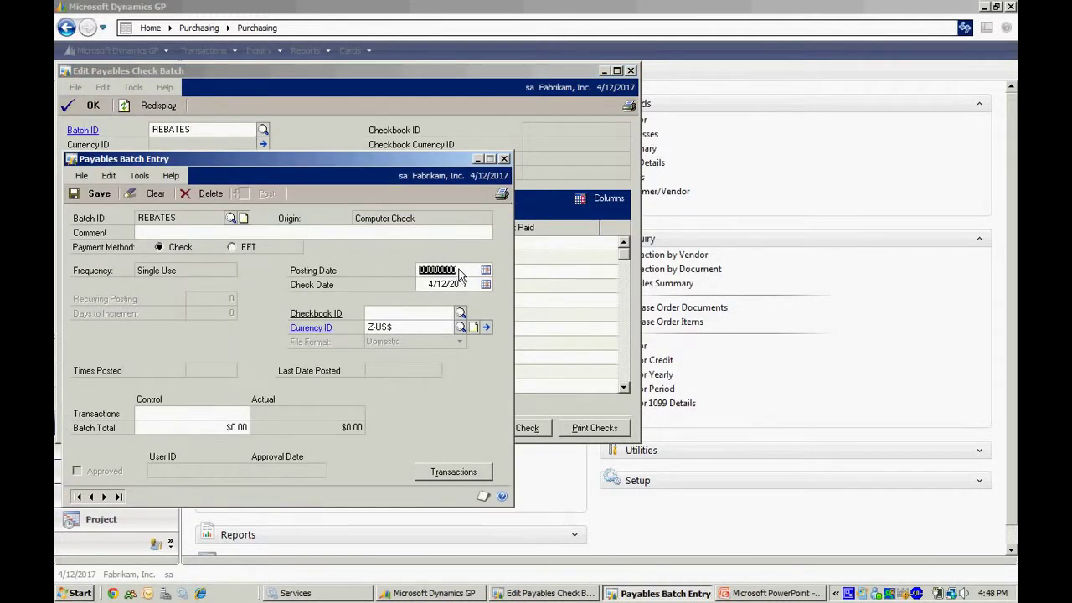
type("041217")
key("Tab")
key("Tab")
left_click(461, 313)
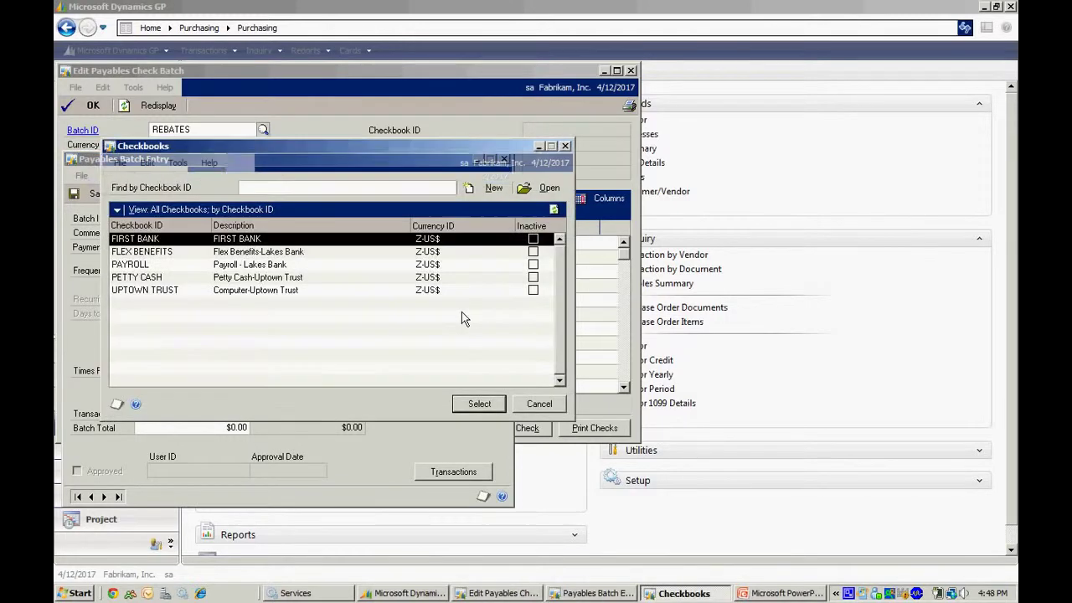
double_click(320, 300)
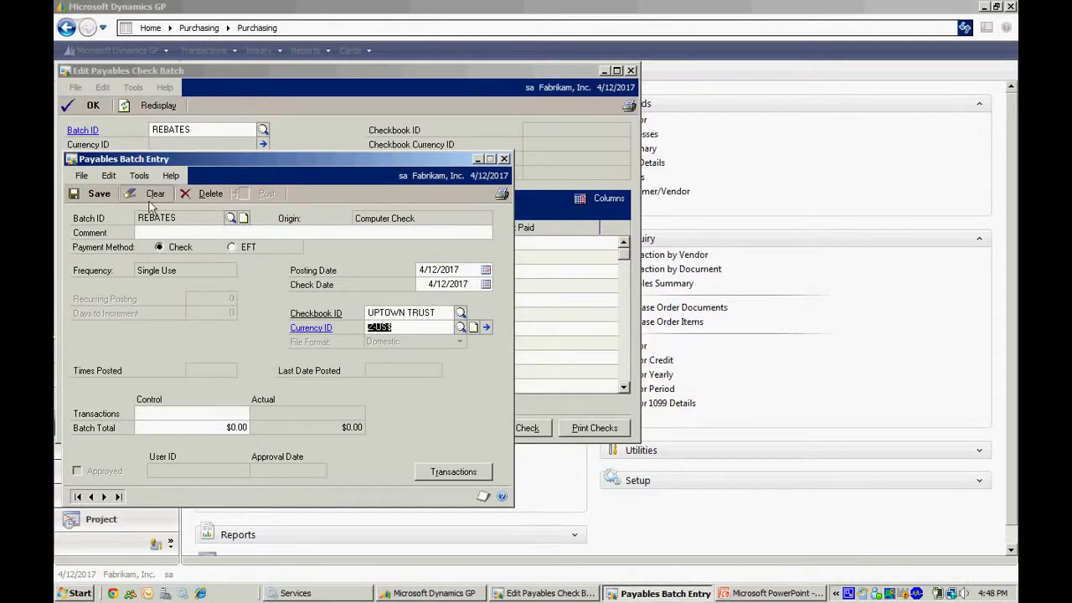
left_click(99, 193)
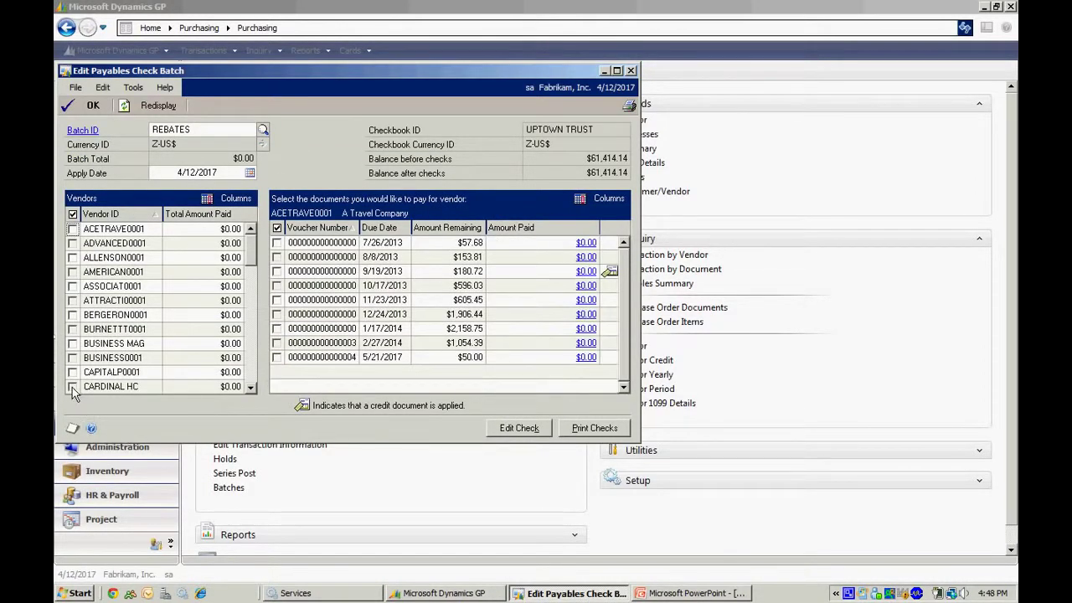
- Select vendor CARDINAL HC for payment and review the vendor credits applied to its voucher
left_click(72, 387)
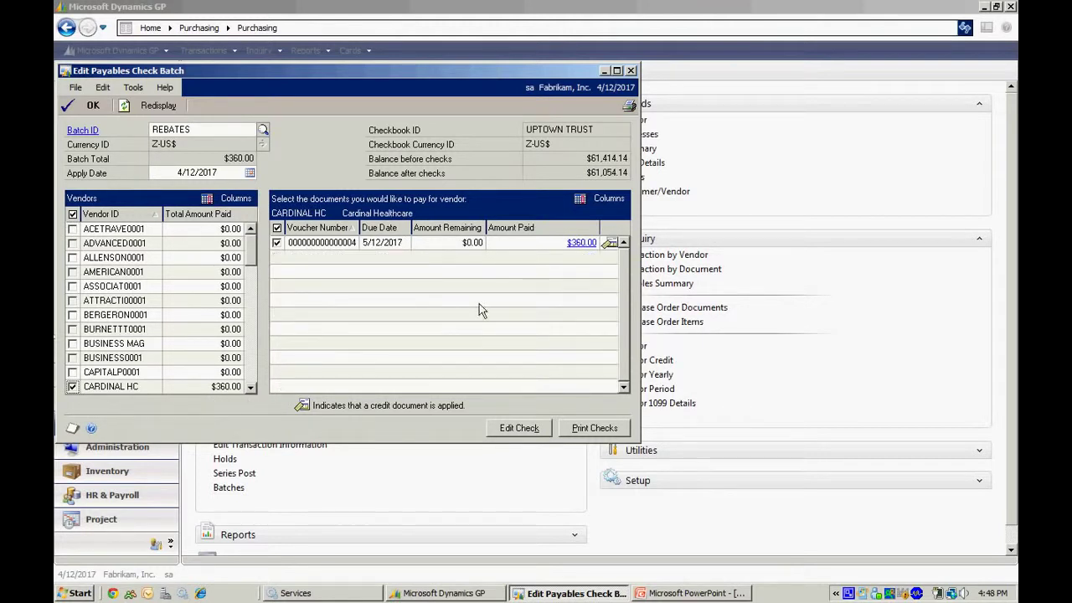
left_click(583, 244)
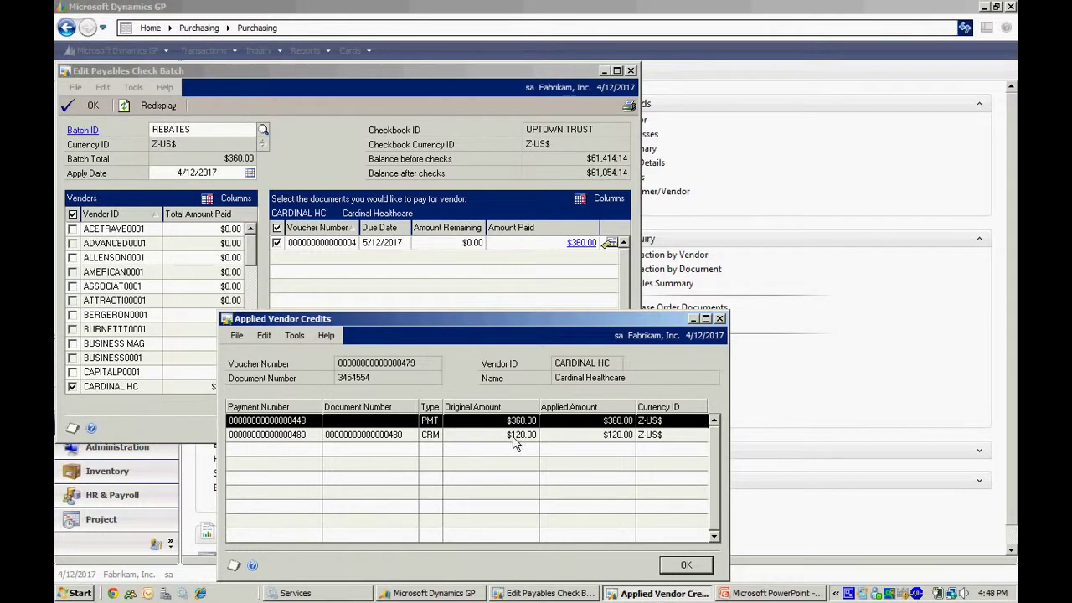
left_click(684, 566)
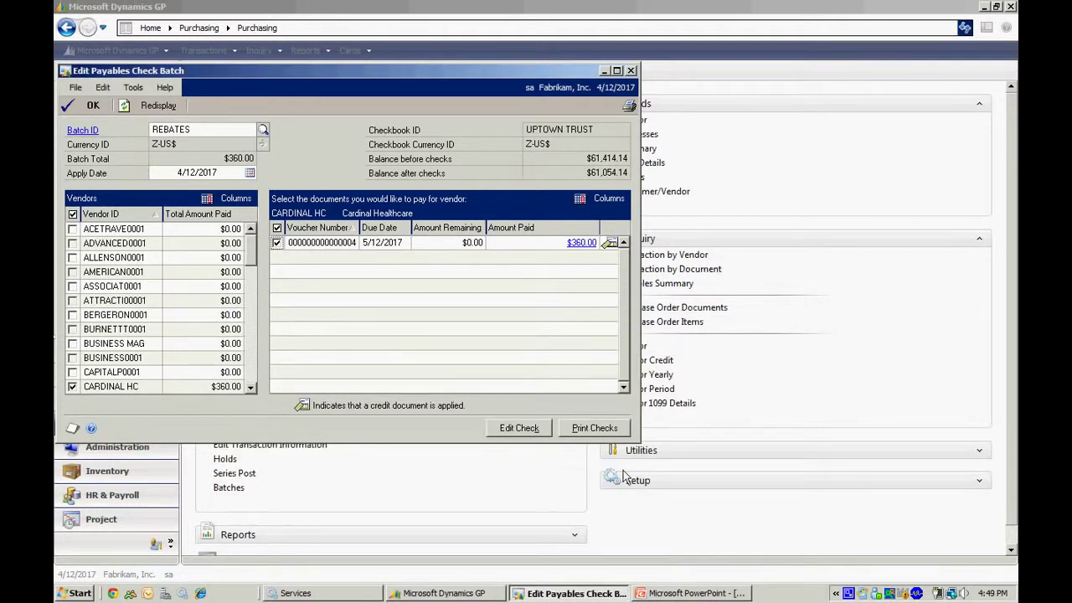
- Print the REBATES batch's checks in the Stub on Top format to the screen
left_click(593, 430)
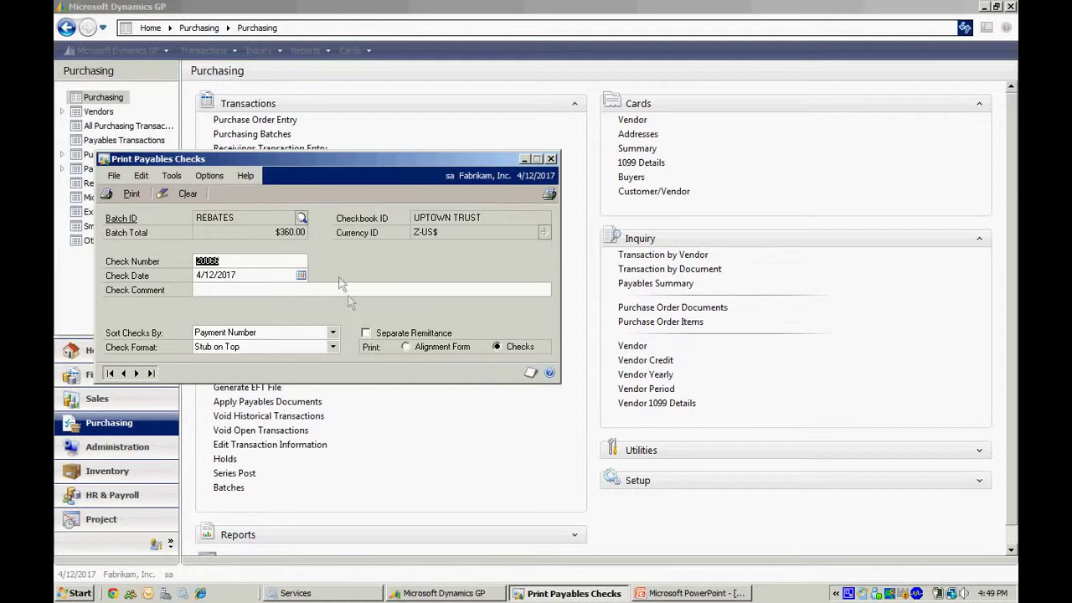
left_click(132, 194)
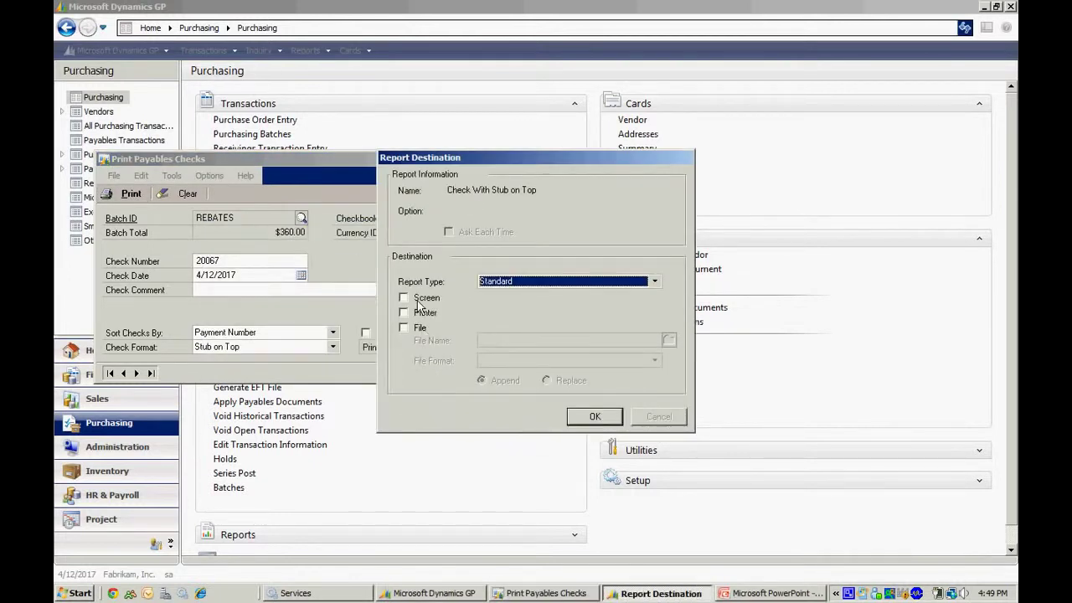
left_click(418, 300)
left_click(594, 417)
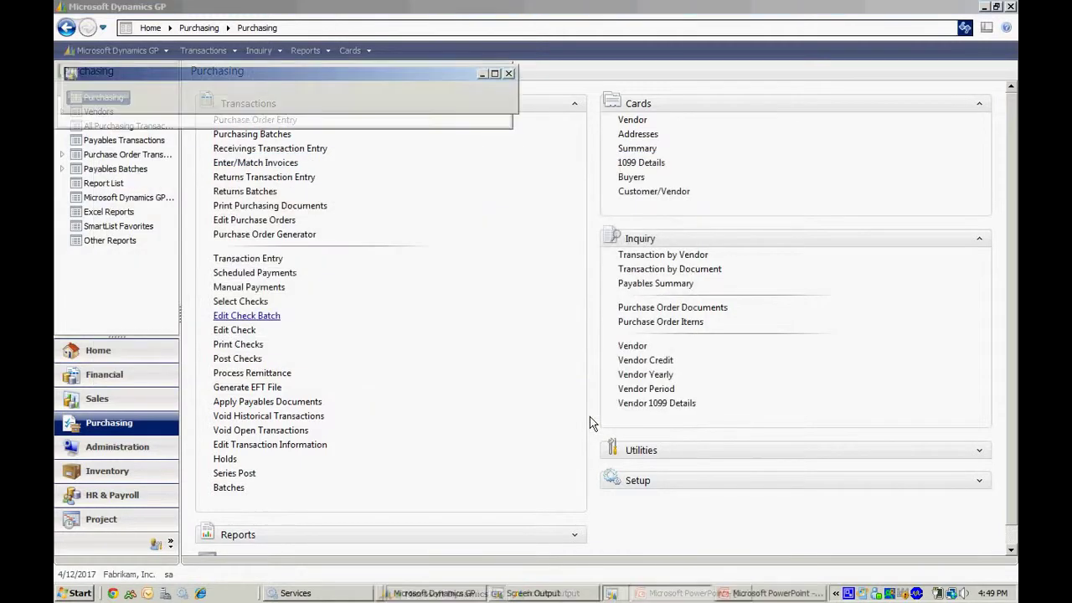
left_click(421, 345)
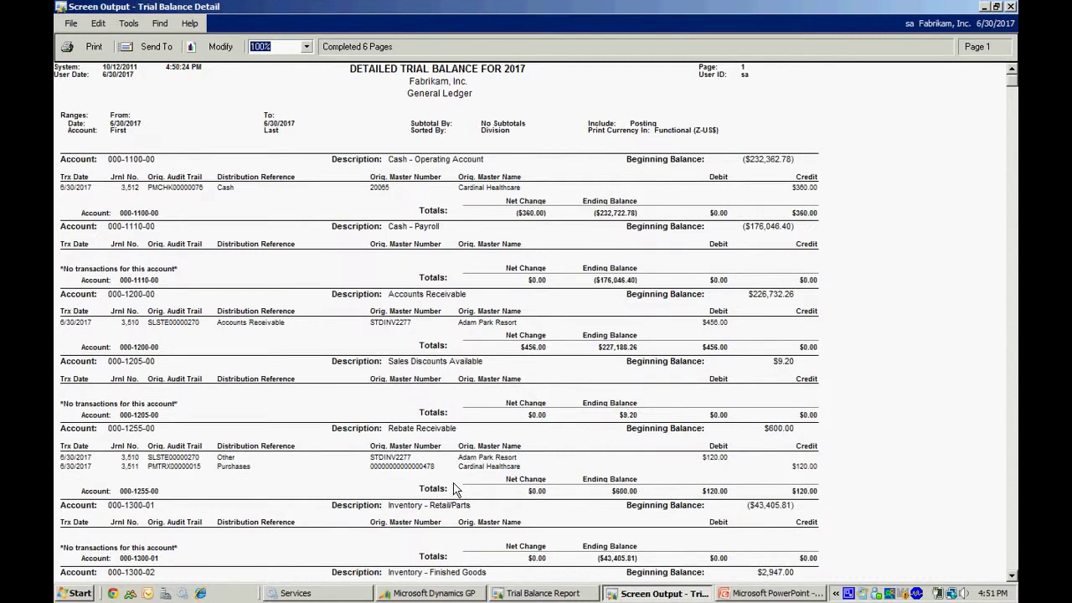
- Examine the 2017 detailed trial balance postings for rebate receivable, inventory, accounts payable, sales and cost of goods sold
scroll(457, 489, "down", 3)
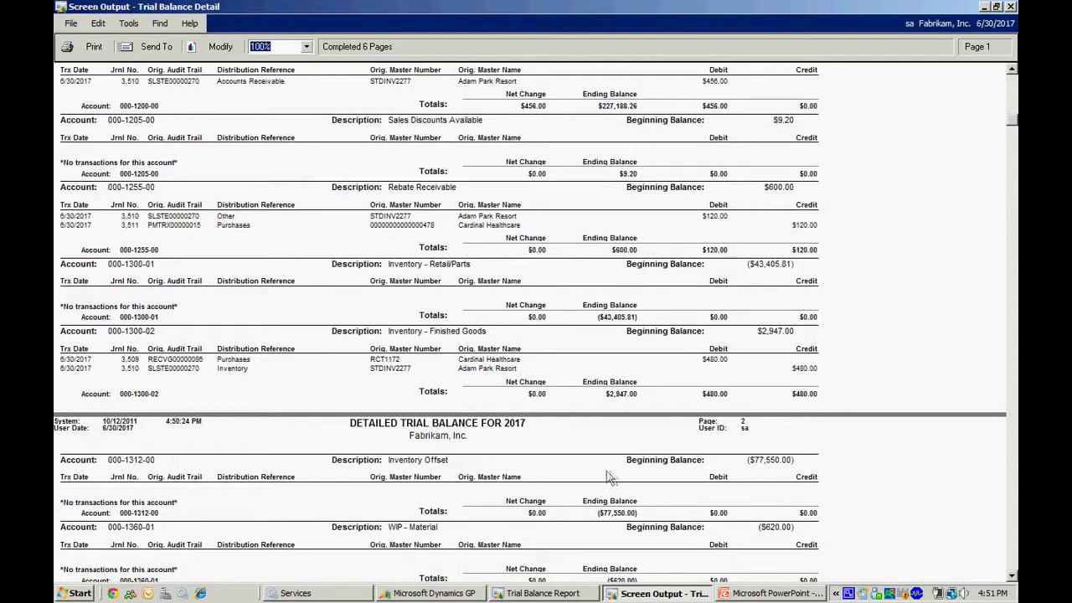
scroll(610, 475, "down", 5)
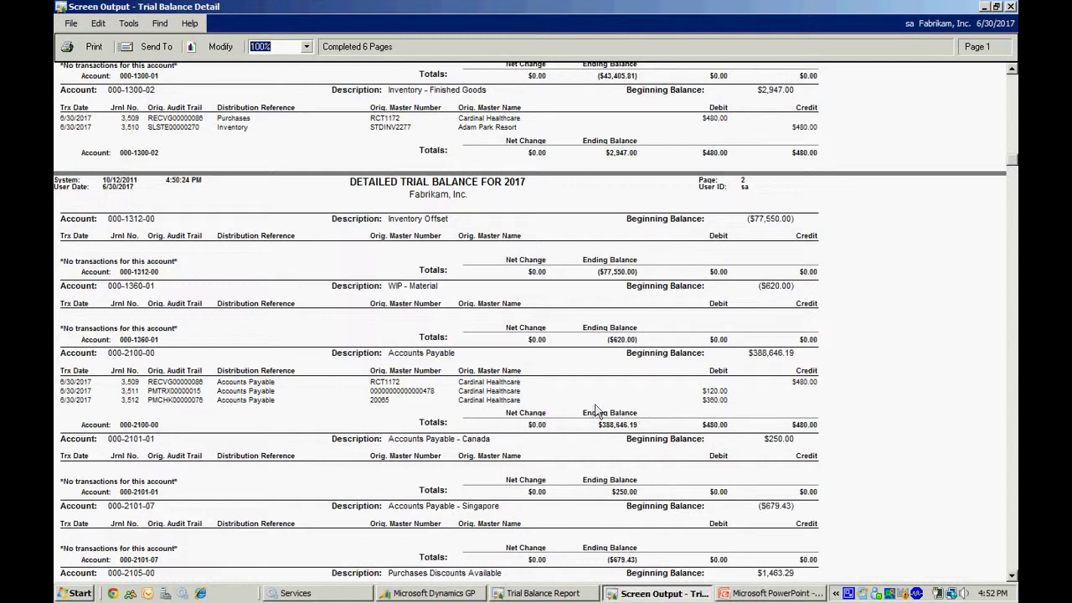
scroll(553, 429, "down", 10)
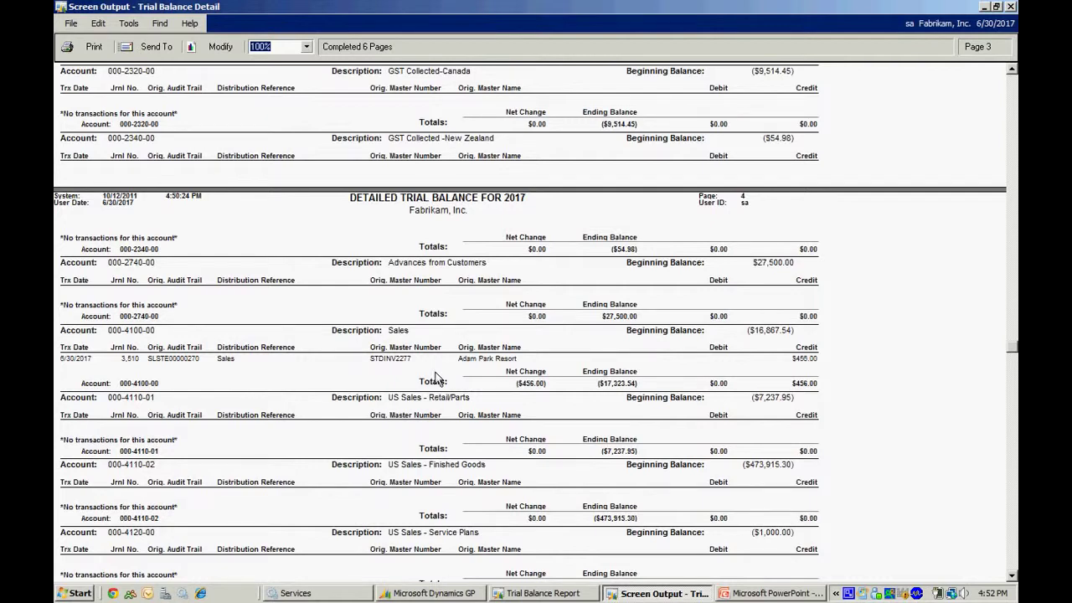
scroll(442, 387, "down", 5)
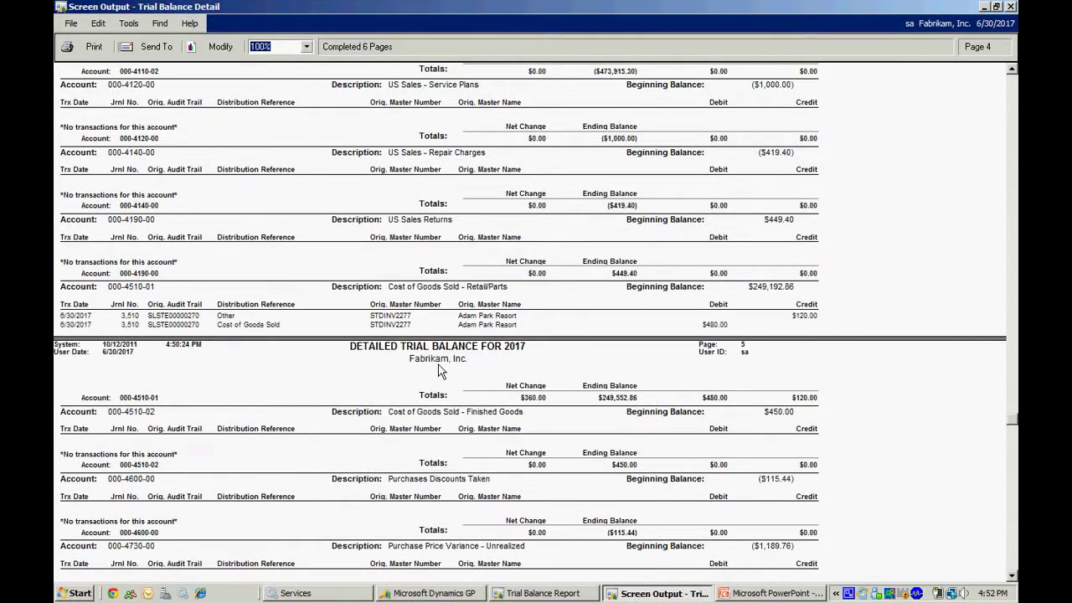